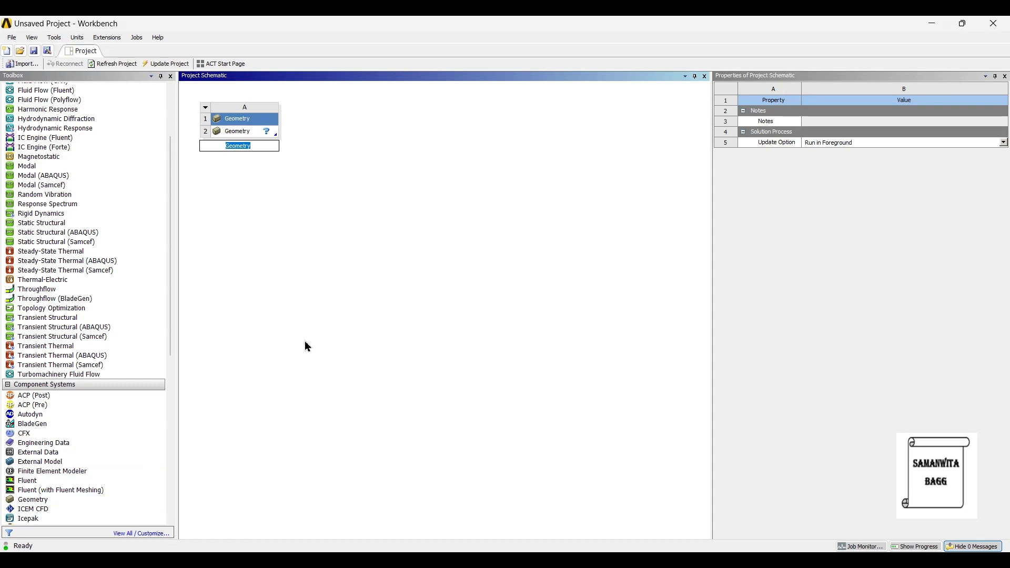
- Open the Geometry component in DesignModeler and set the model's length unit to millimetres
right_click(248, 131)
click(278, 149)
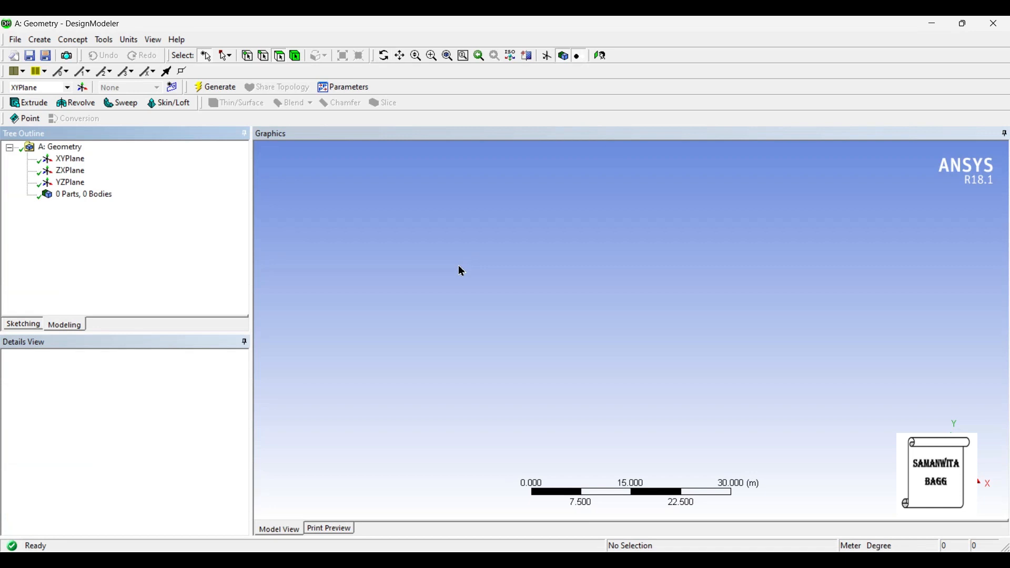
click(129, 40)
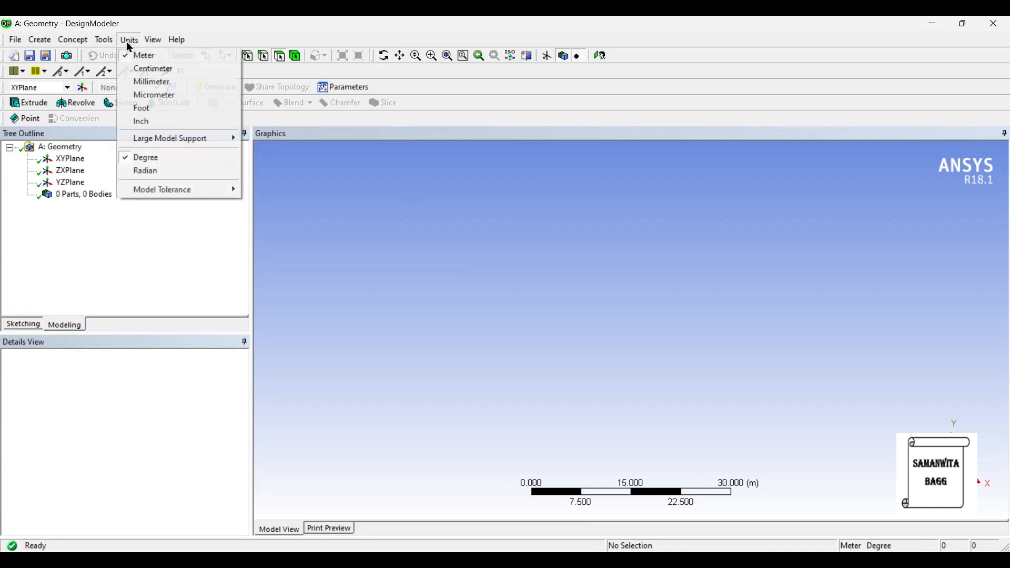
click(151, 83)
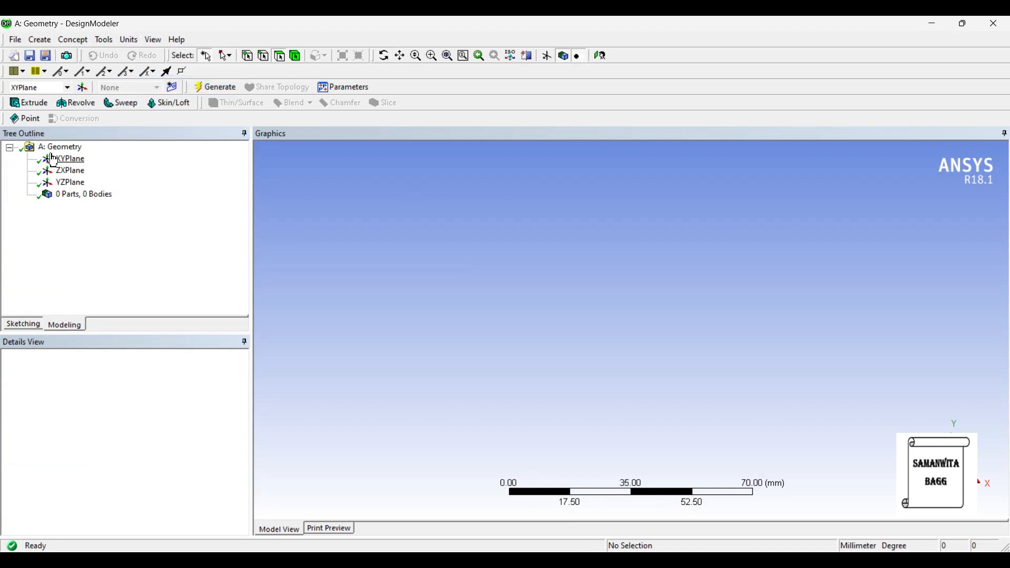
- Start a sketch face-on to the XY plane with a vertical line about 47 mm long on the Y axis, ending at the origin
click(599, 57)
click(24, 323)
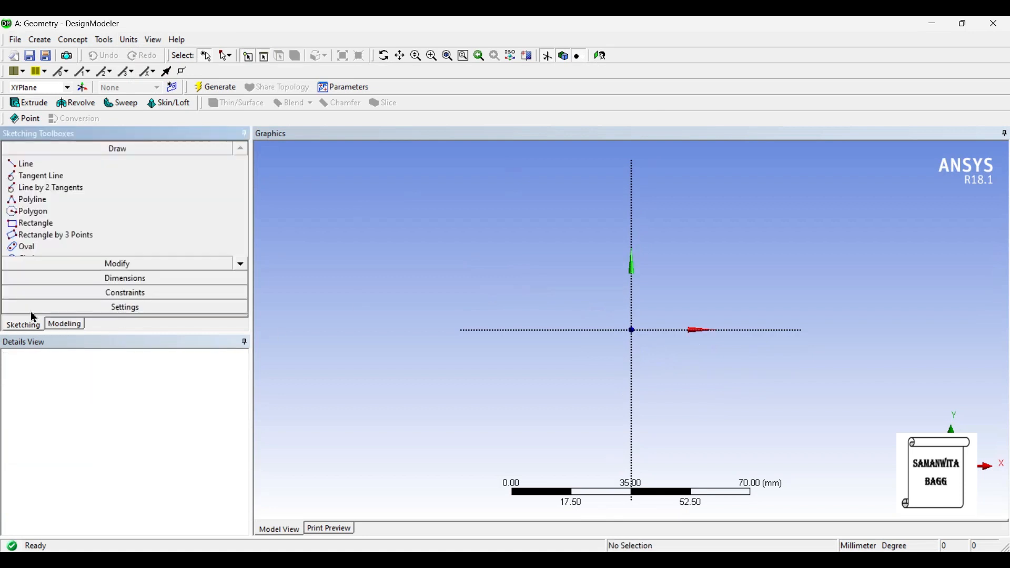
click(46, 164)
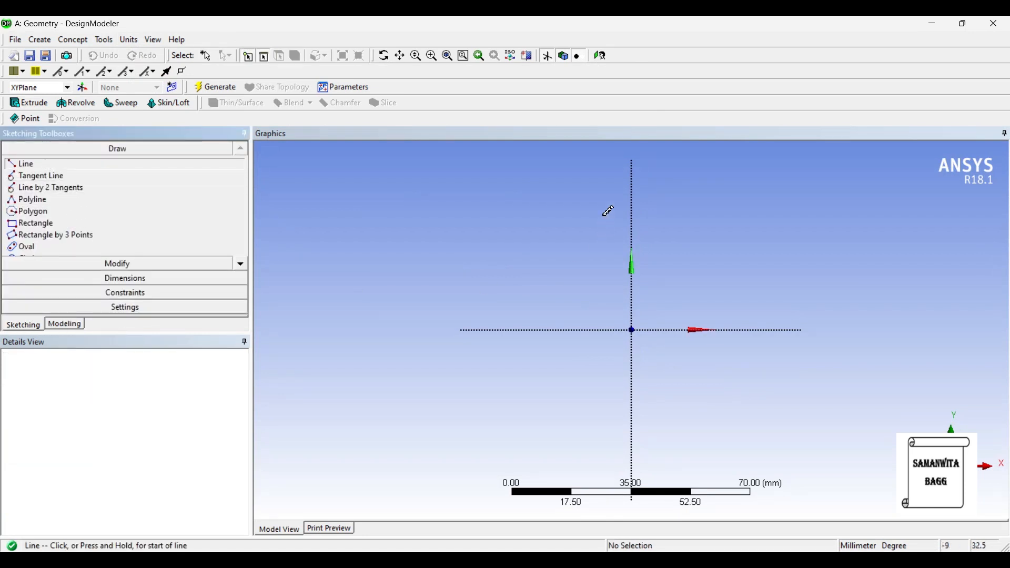
click(633, 169)
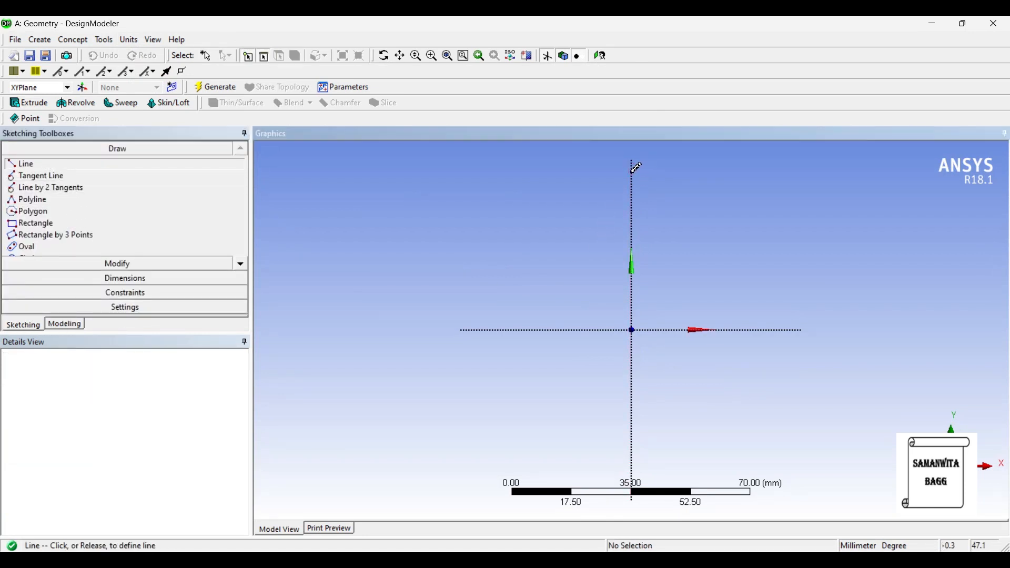
click(633, 330)
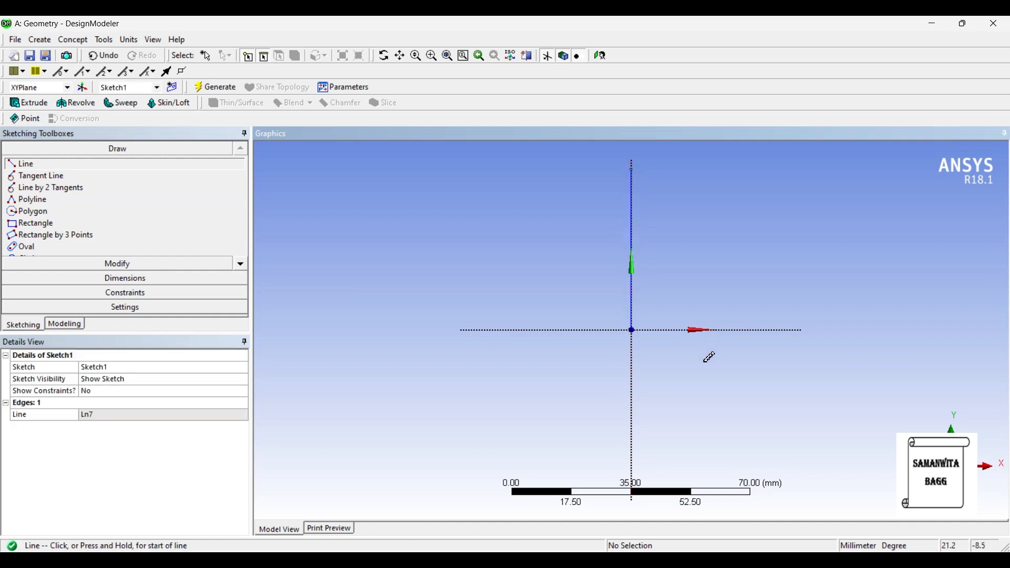
- Sketch a horizontal line about 6 mm long from the vertical line's upper end, and a vertical line about 32 mm down from its free end
click(633, 167)
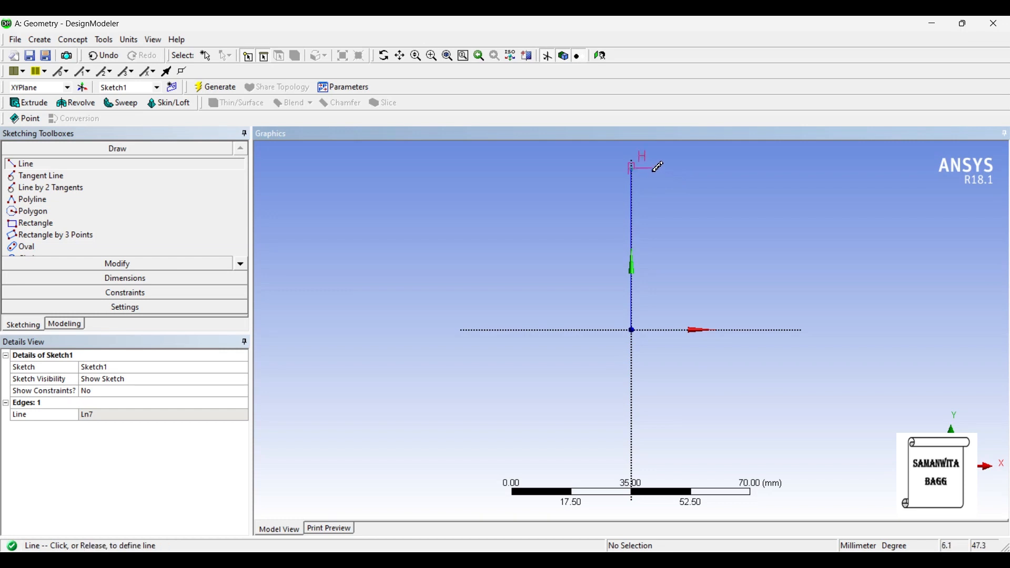
click(660, 167)
click(657, 168)
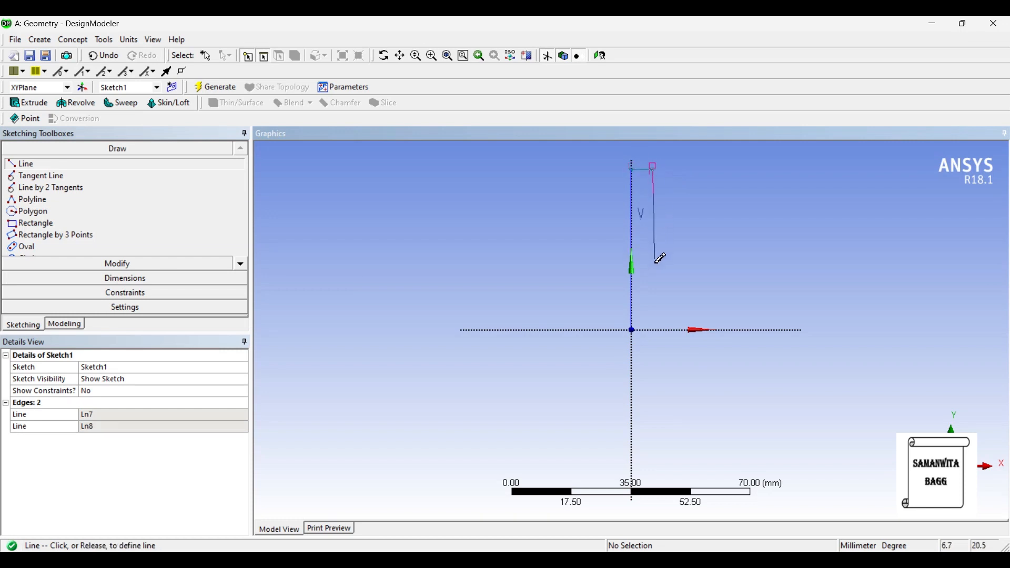
click(657, 279)
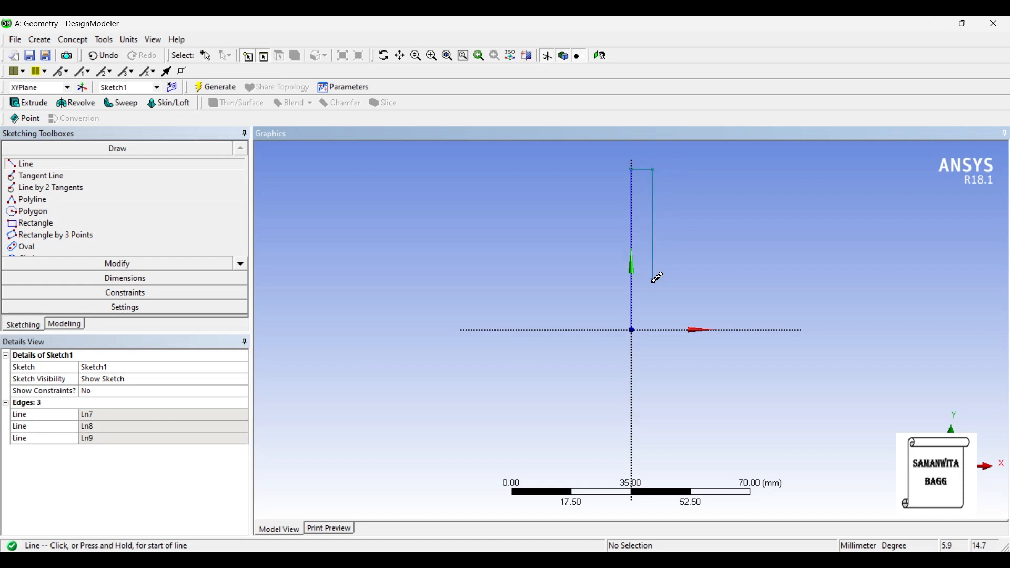
- Sketch the foot outline: about 28 mm from the origin along X, about 4.5 mm up, and a slanted line up and inward to about (21, 10)
click(634, 330)
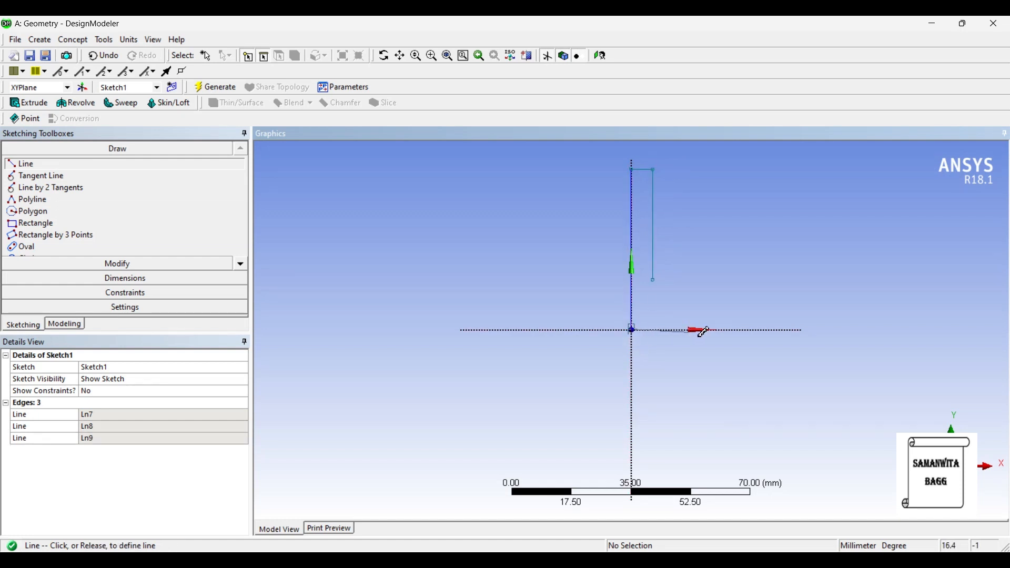
click(730, 330)
click(729, 330)
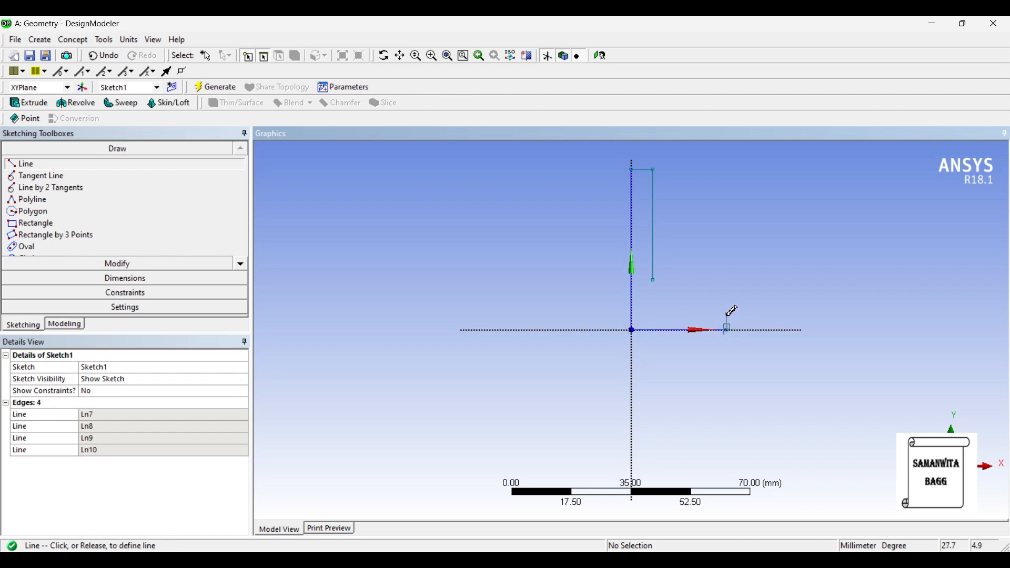
click(729, 314)
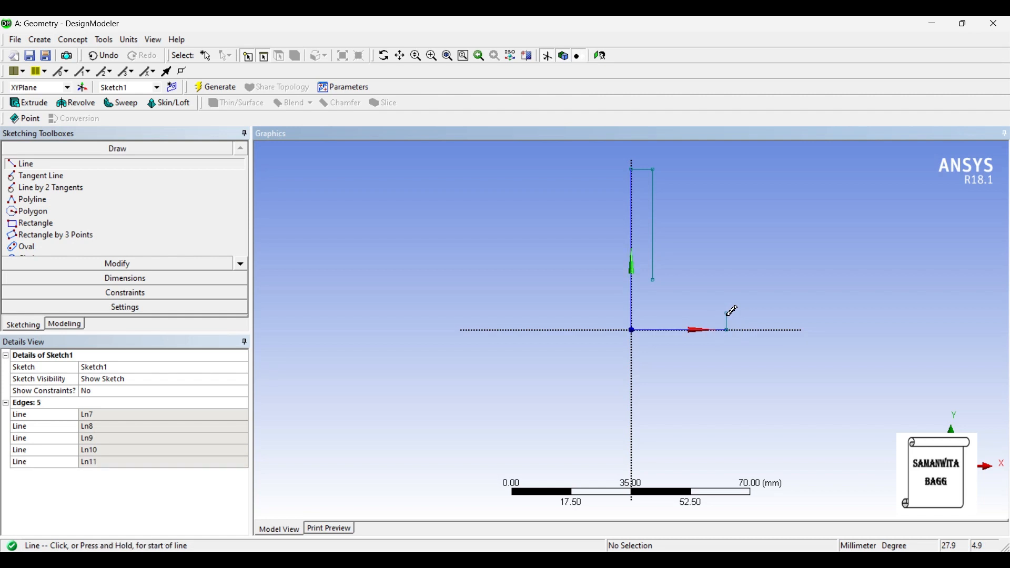
click(729, 315)
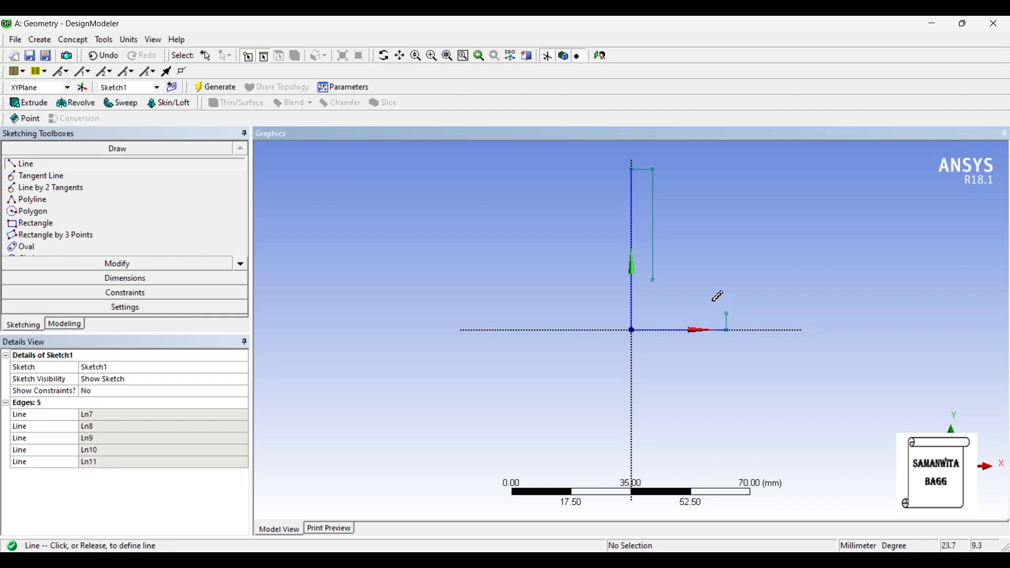
click(704, 297)
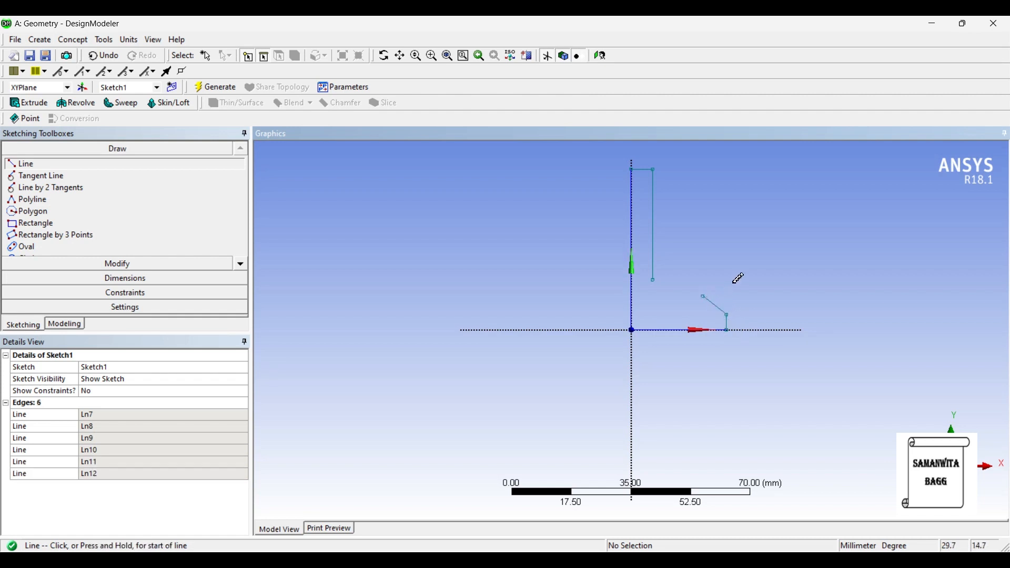
- Close the profile with a three-point arc of about 8.8 mm radius, bulging downward between the open ends of the inner vertical and slanted lines
click(244, 263)
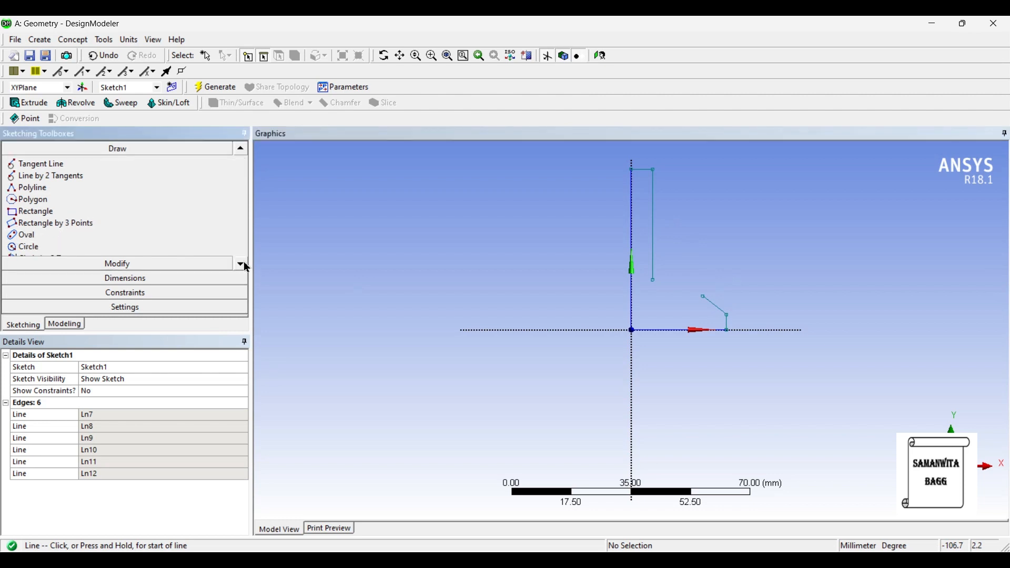
click(243, 263)
click(242, 263)
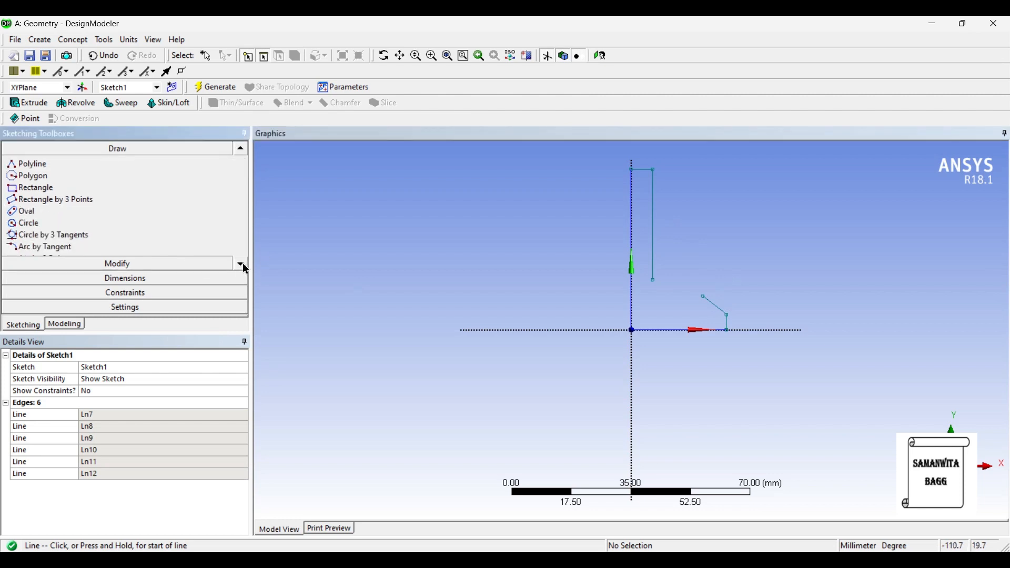
click(242, 263)
click(43, 248)
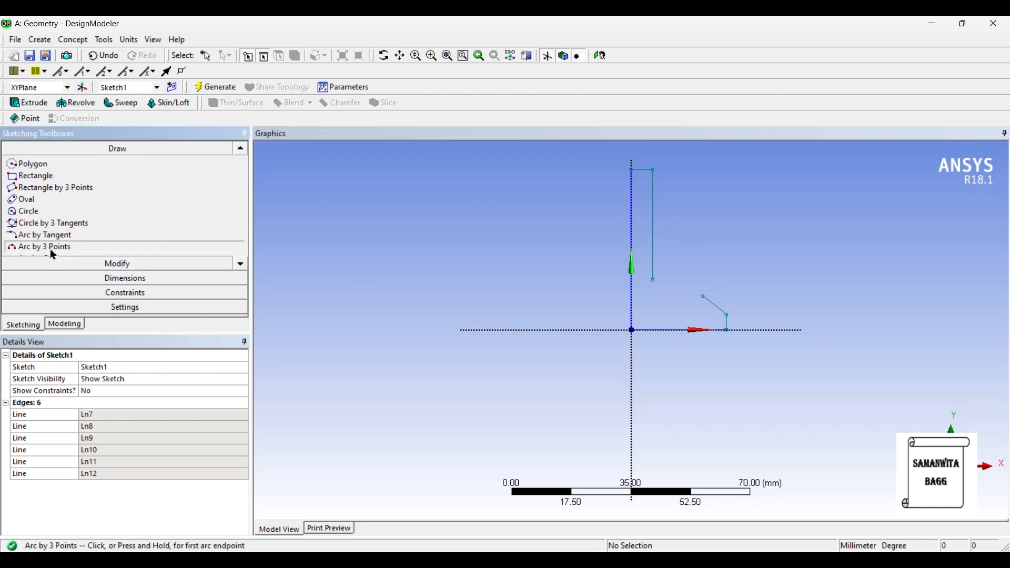
click(654, 280)
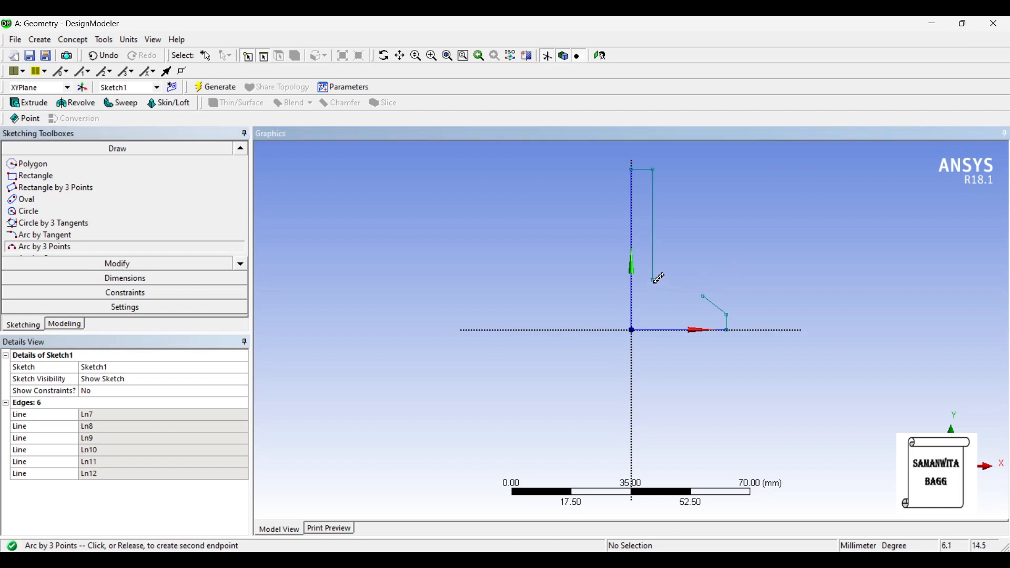
click(703, 296)
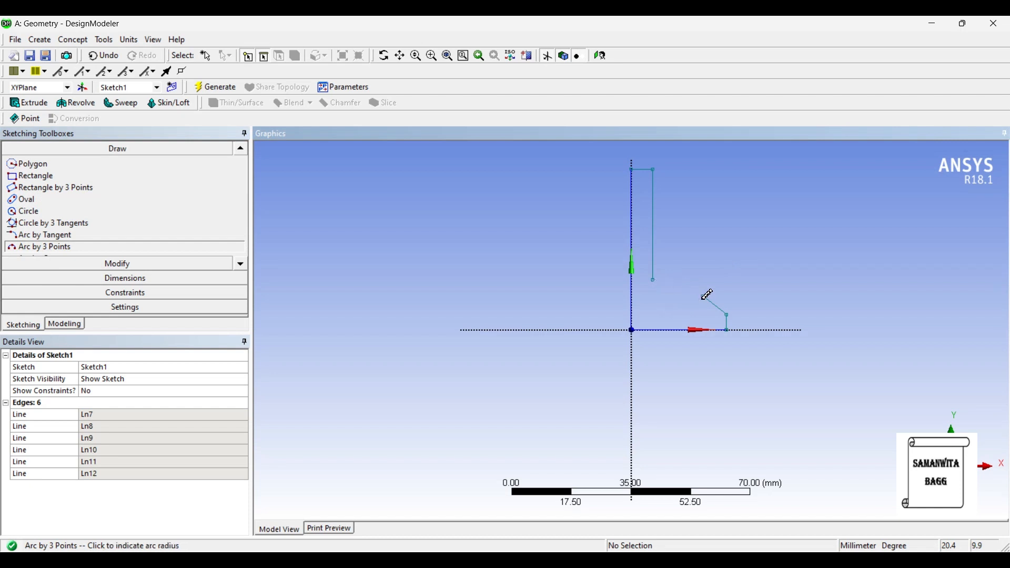
click(683, 306)
scroll(740, 298, up, 2)
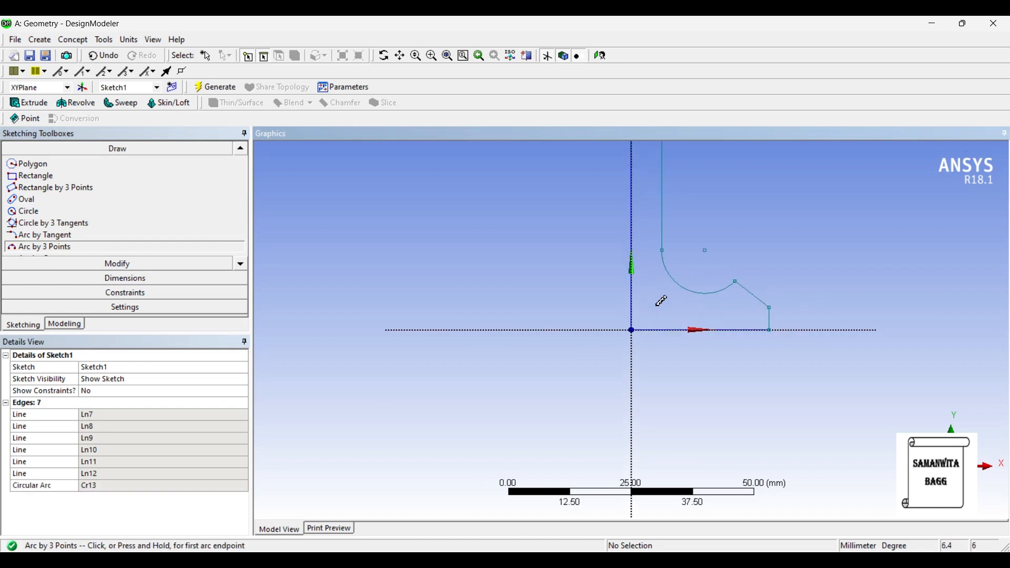
scroll(708, 273, down, 1)
scroll(708, 273, down, 1)
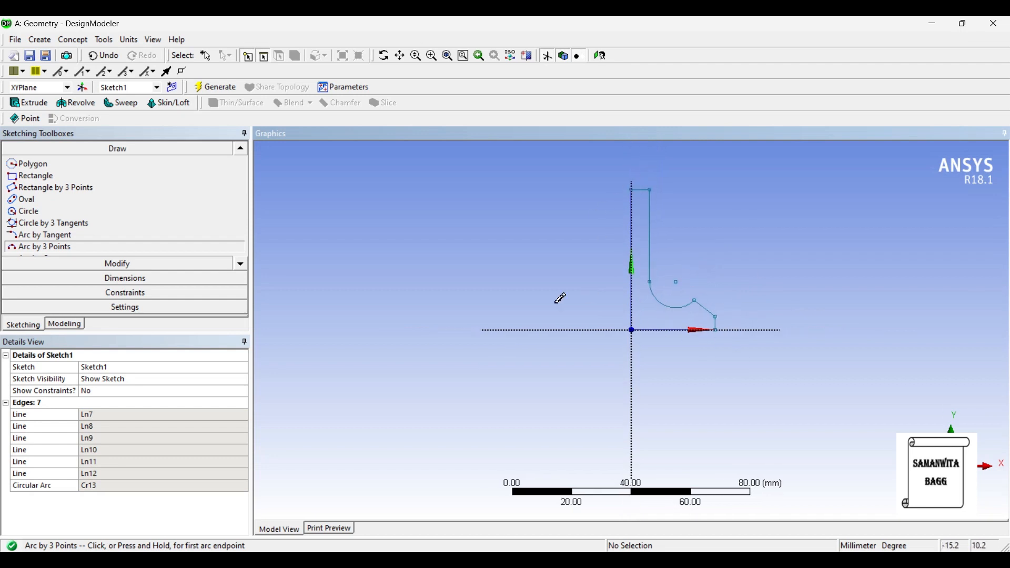
- Dimension the length of the vertical line on the Y axis and the width of the short upper edge
click(182, 278)
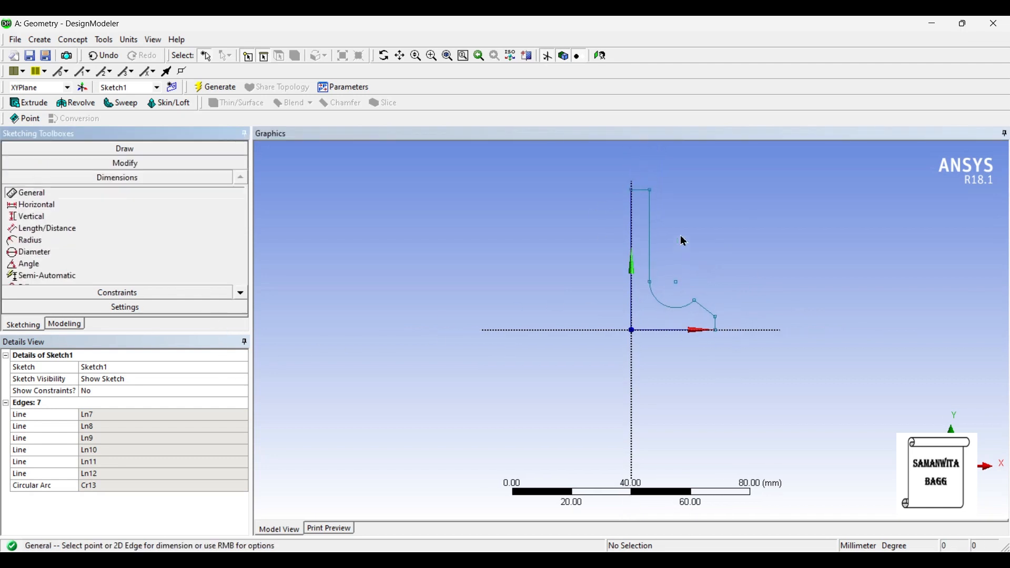
click(633, 243)
click(593, 242)
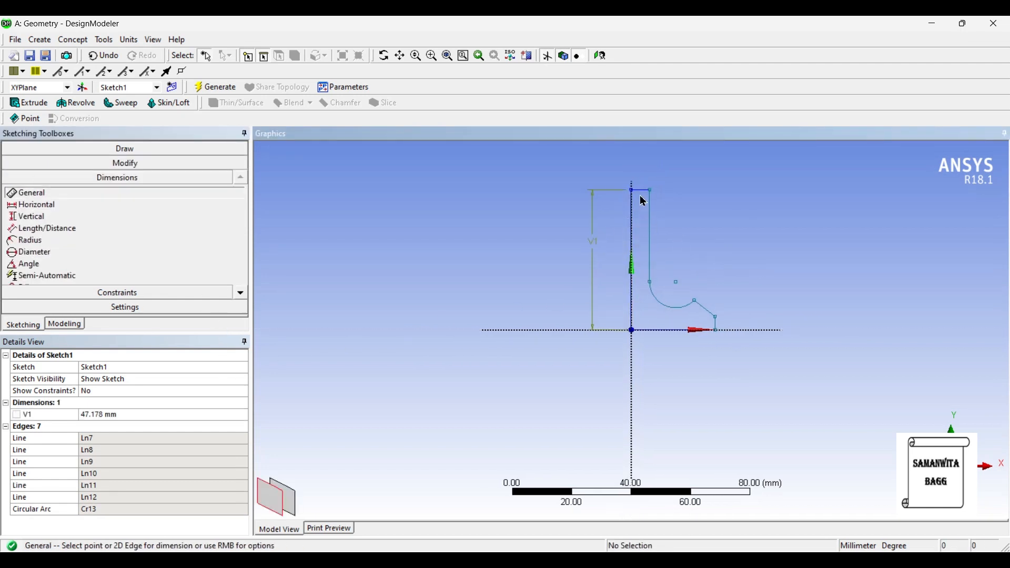
click(644, 195)
click(642, 170)
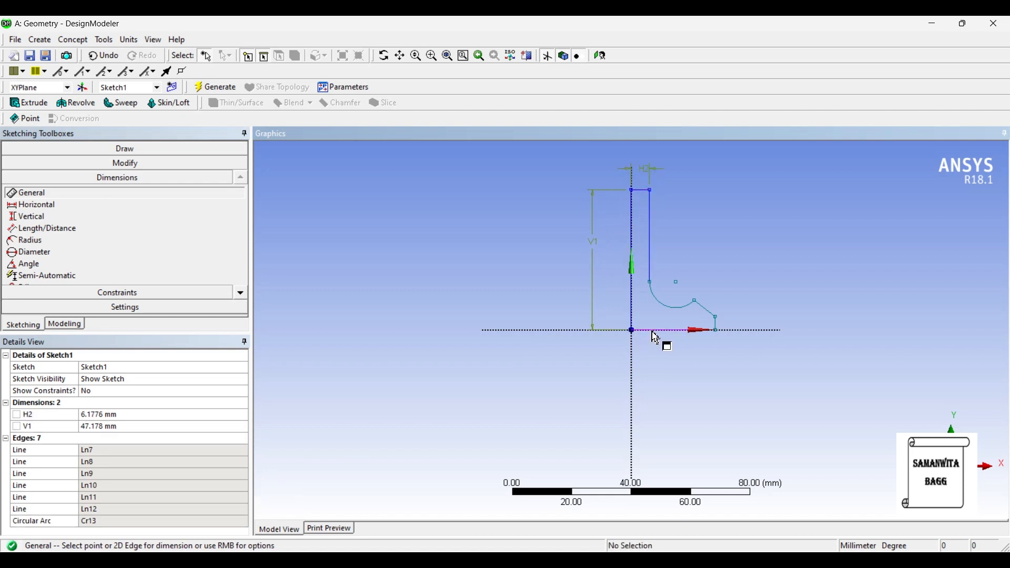
- Dimension the base line's length, the short vertical end edge's height and the arc's radius
click(658, 333)
click(660, 374)
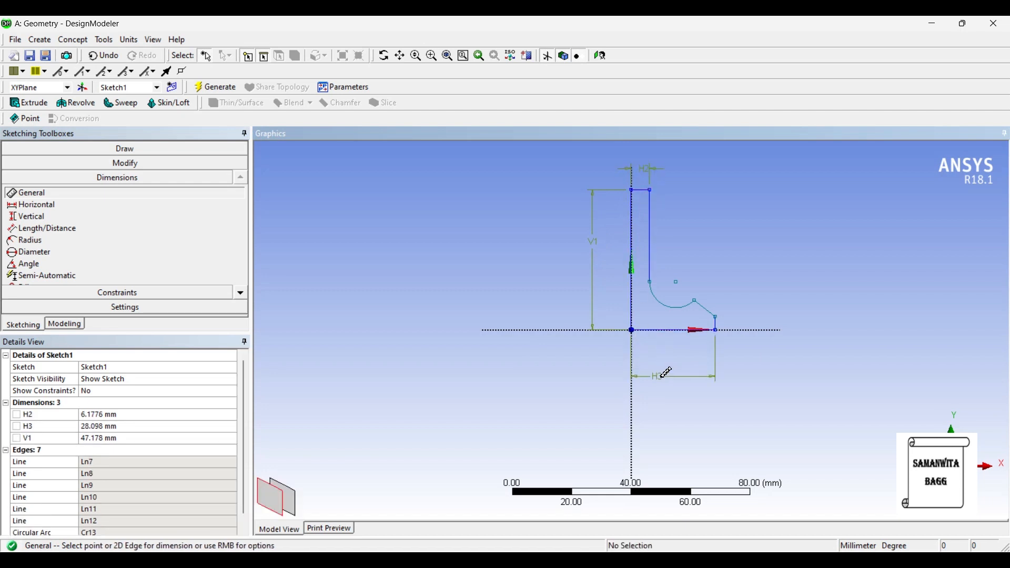
click(727, 325)
click(751, 328)
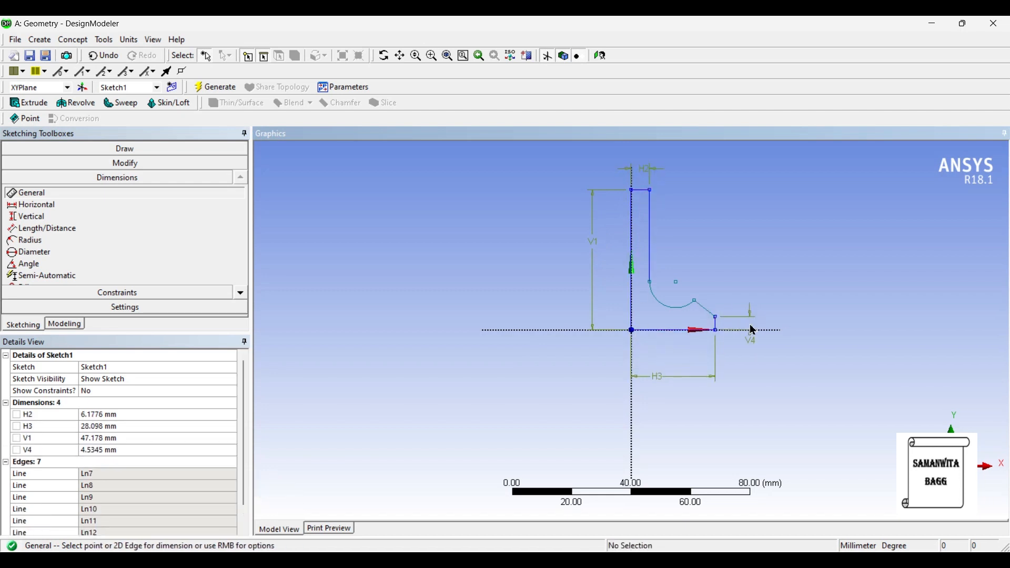
click(668, 309)
click(735, 240)
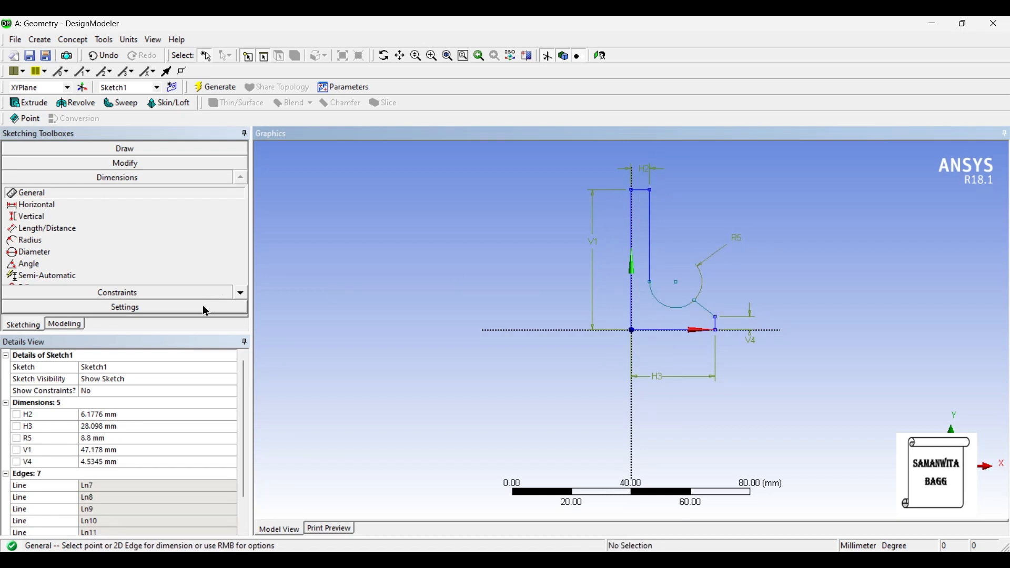
- Add a vertical dimension between the slanted line's upper endpoint and the outer end of the base line
click(121, 217)
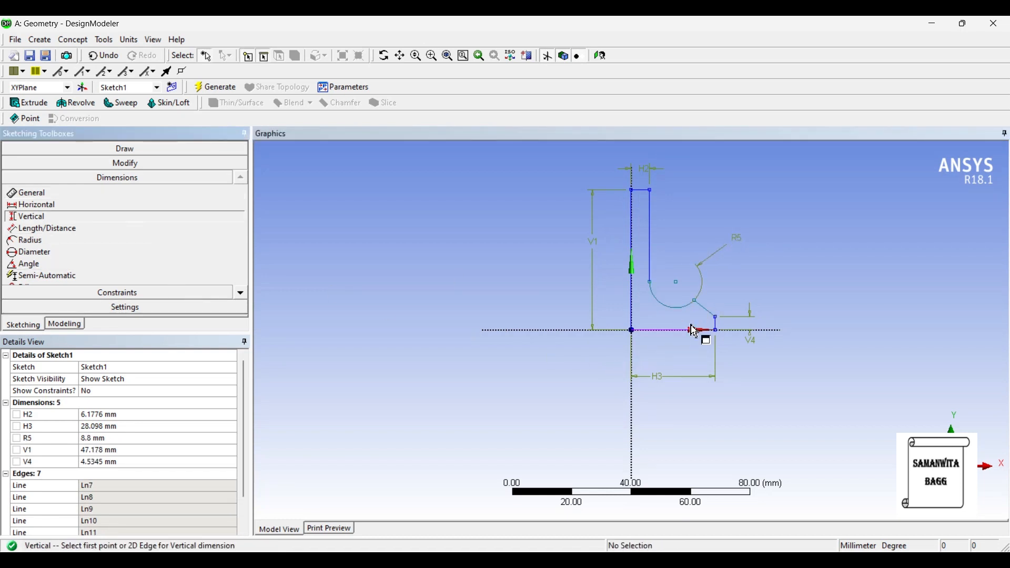
click(696, 309)
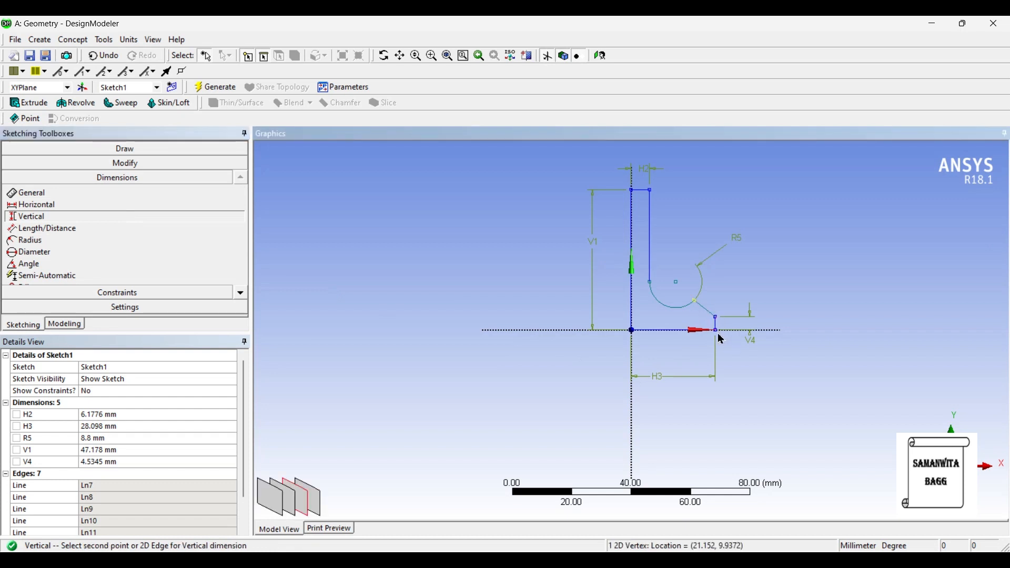
click(720, 337)
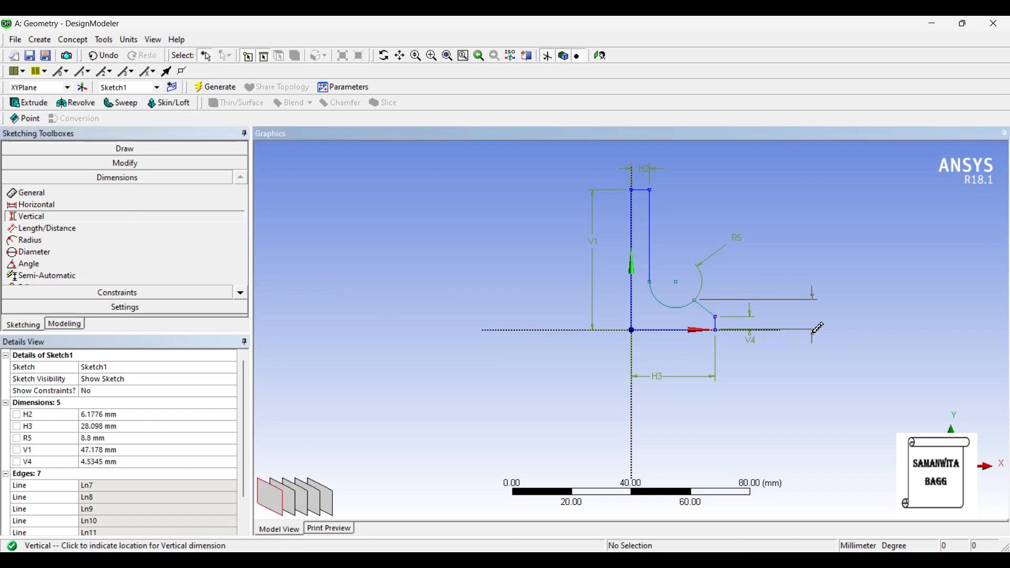
click(815, 330)
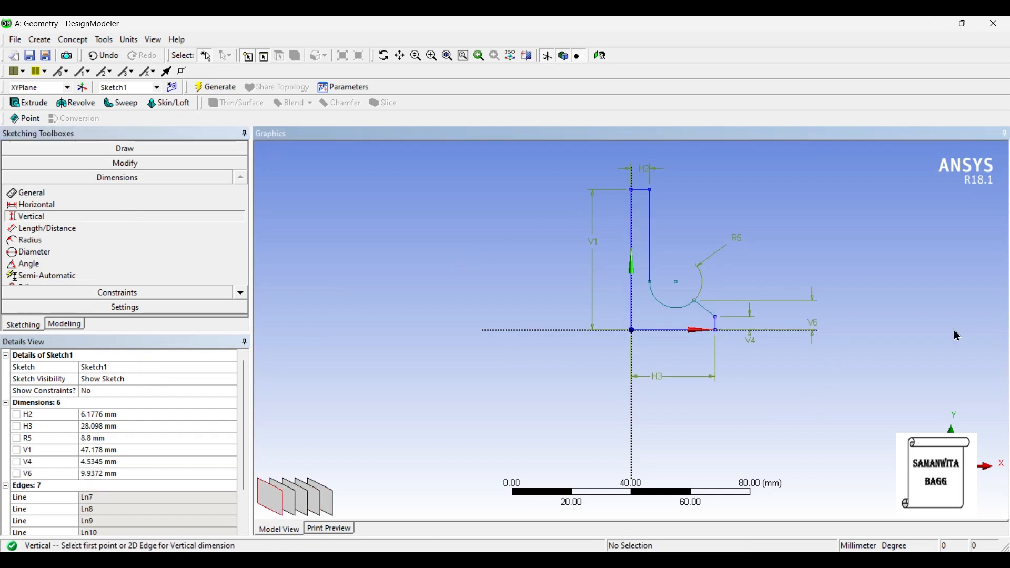
- Set the upper edge's width dimension H2 to 3.2 mm
click(122, 420)
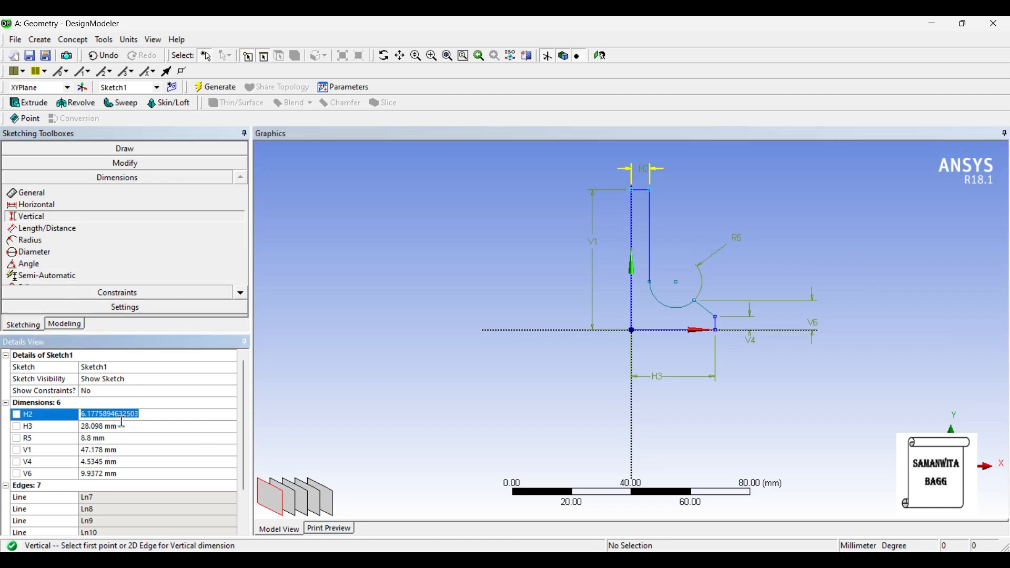
text(3.2)
key(Return)
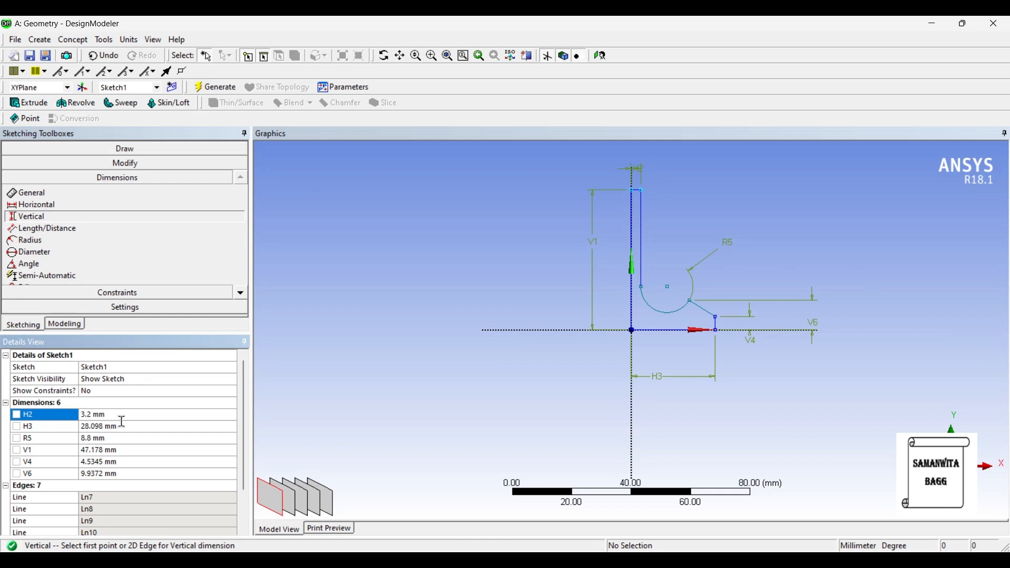
- Set the base line's horizontal length dimension H3 to 27 mm
click(124, 428)
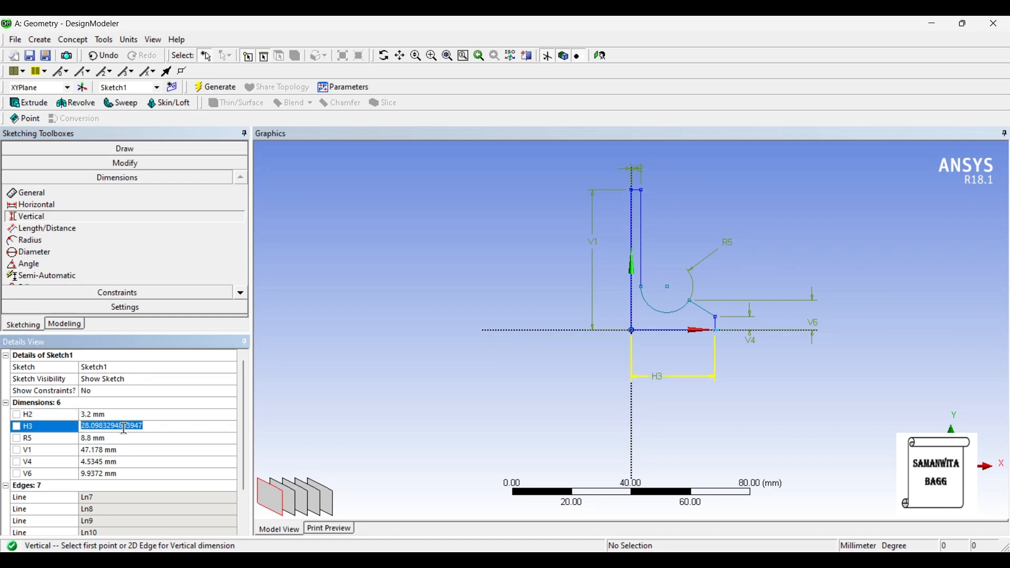
text(27)
key(Return)
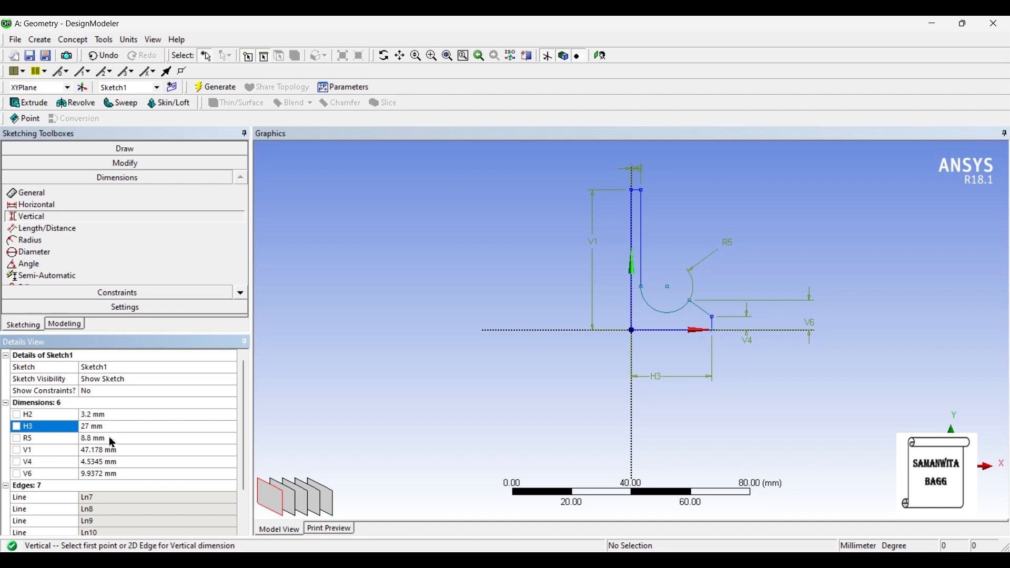
- Try a radius of 15 mm for the arc dimension R5 and undo the change
click(111, 438)
text(15)
key(Return)
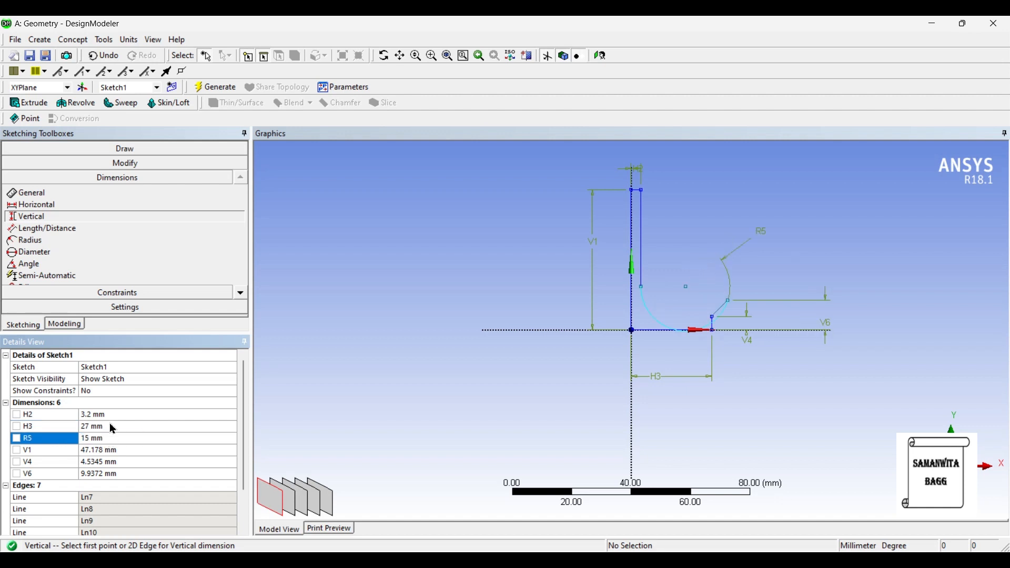
click(102, 56)
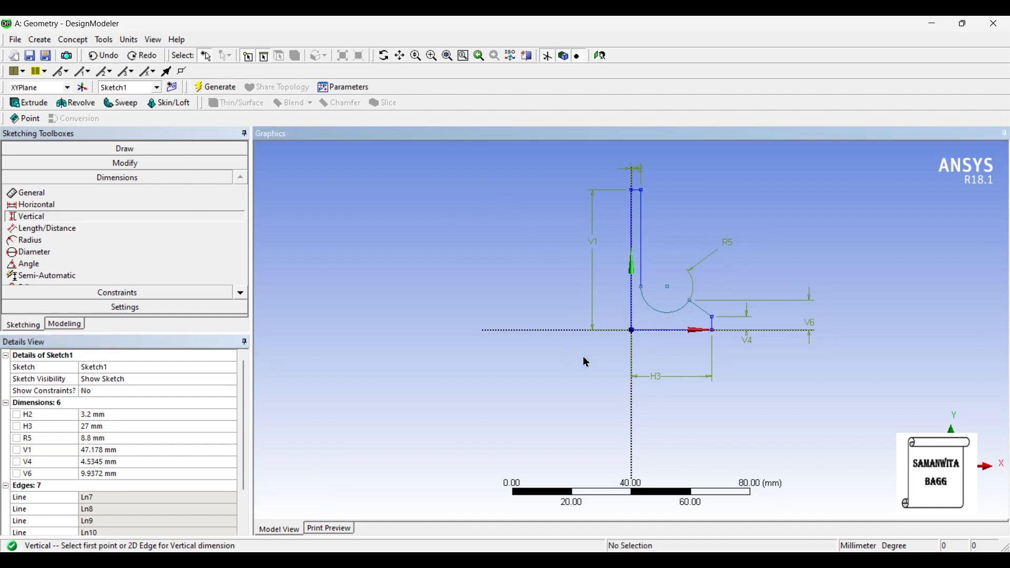
- Delete the radius dimension R5 and the arc joining the inner vertical line to the slanted line
click(653, 315)
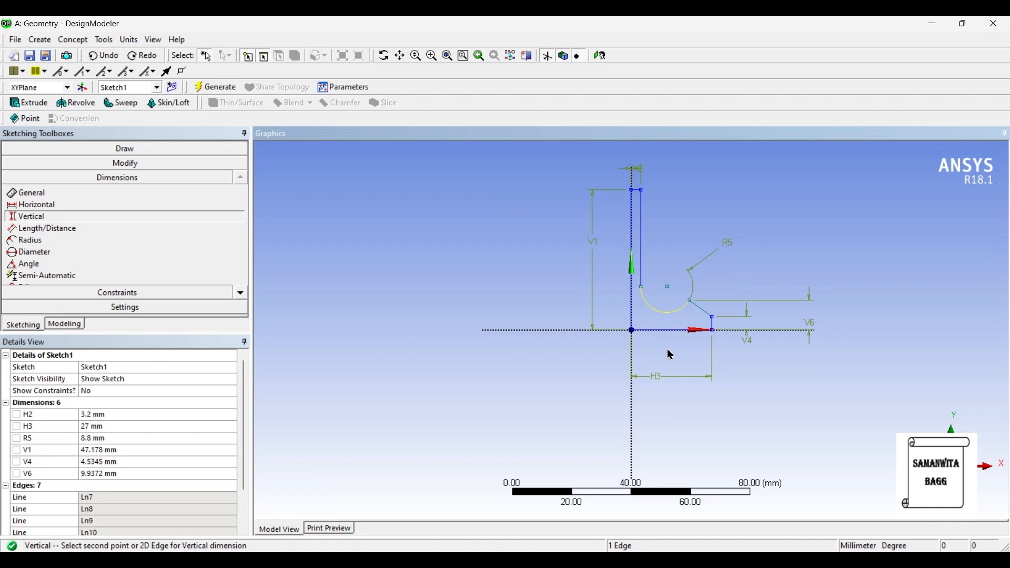
right_click(101, 440)
click(145, 446)
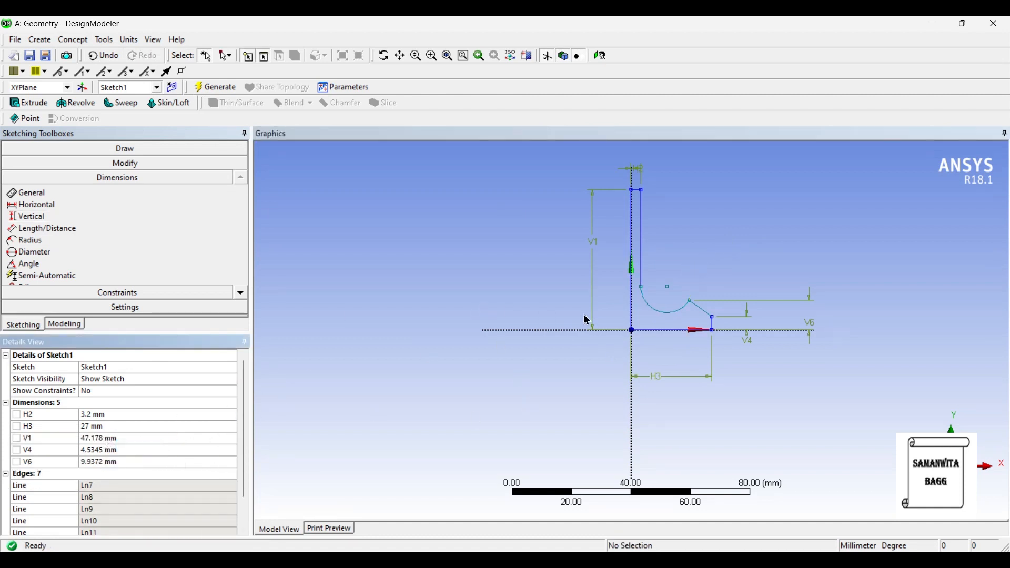
click(663, 316)
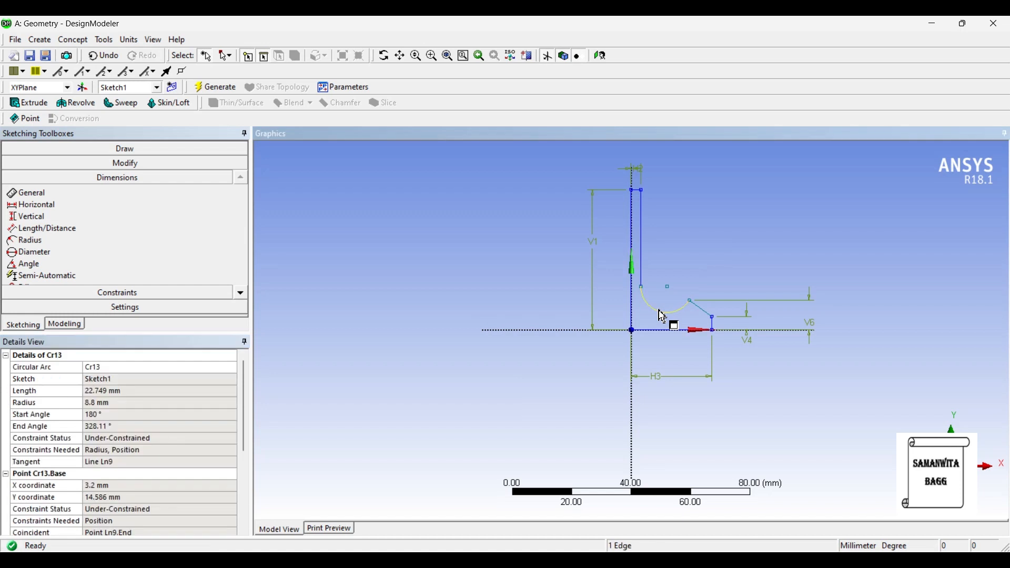
key(Delete)
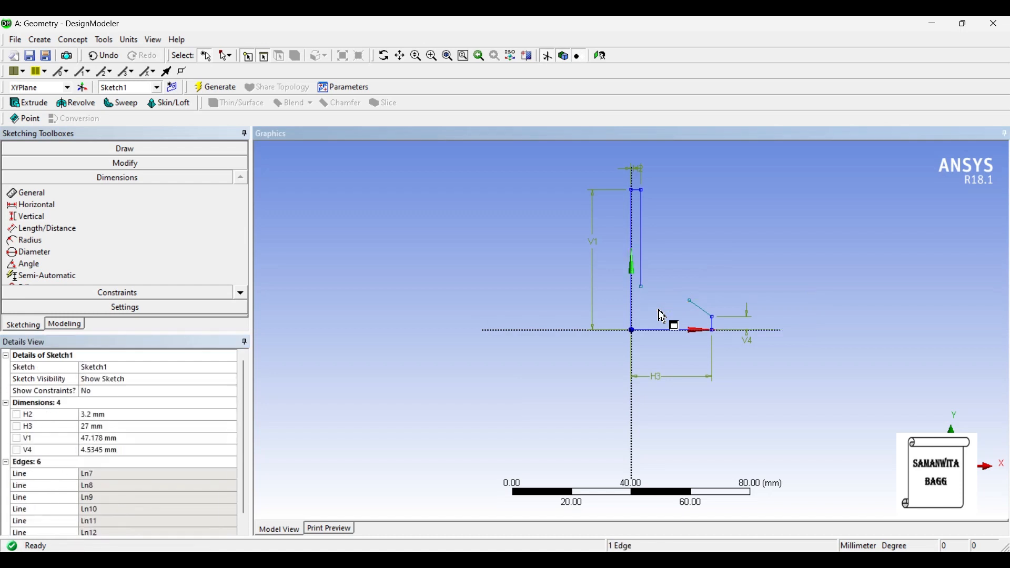
- Draw a shallower three-point arc of about 13.9 mm radius from the inner vertical line's lower endpoint to the slanted line's upper endpoint
click(145, 153)
click(241, 265)
click(241, 265)
click(241, 265)
click(241, 264)
click(58, 248)
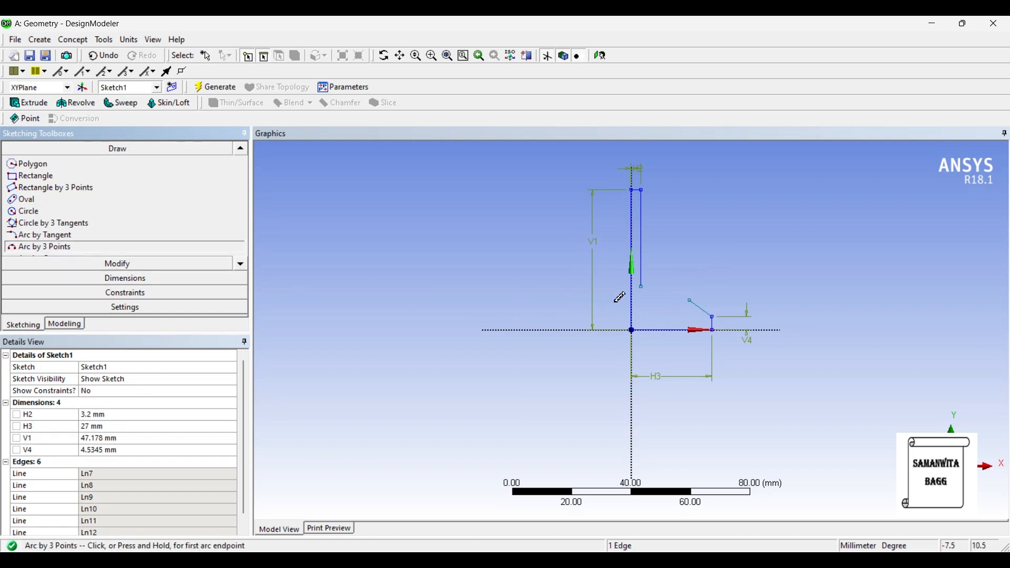
click(641, 287)
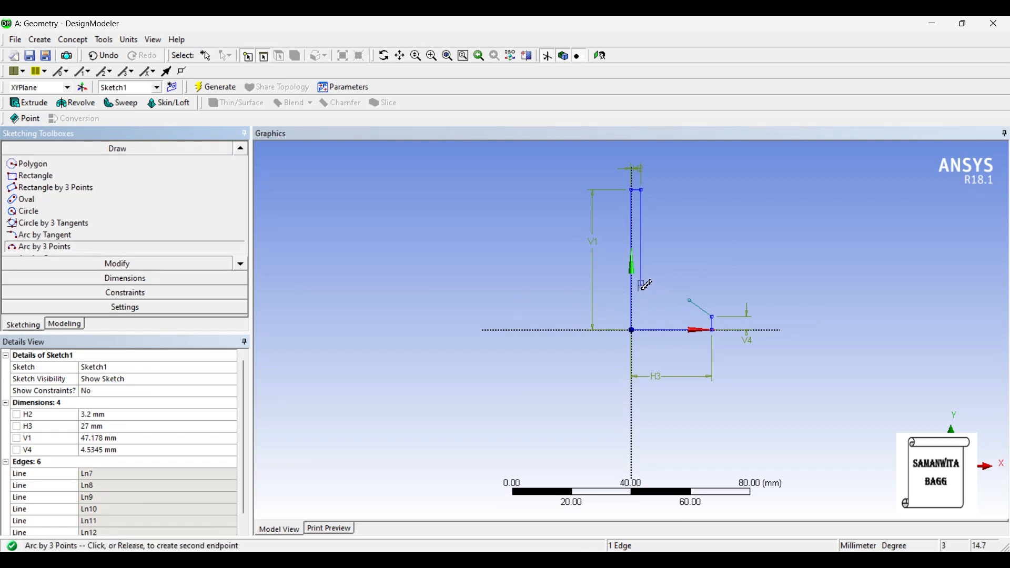
click(690, 301)
click(658, 296)
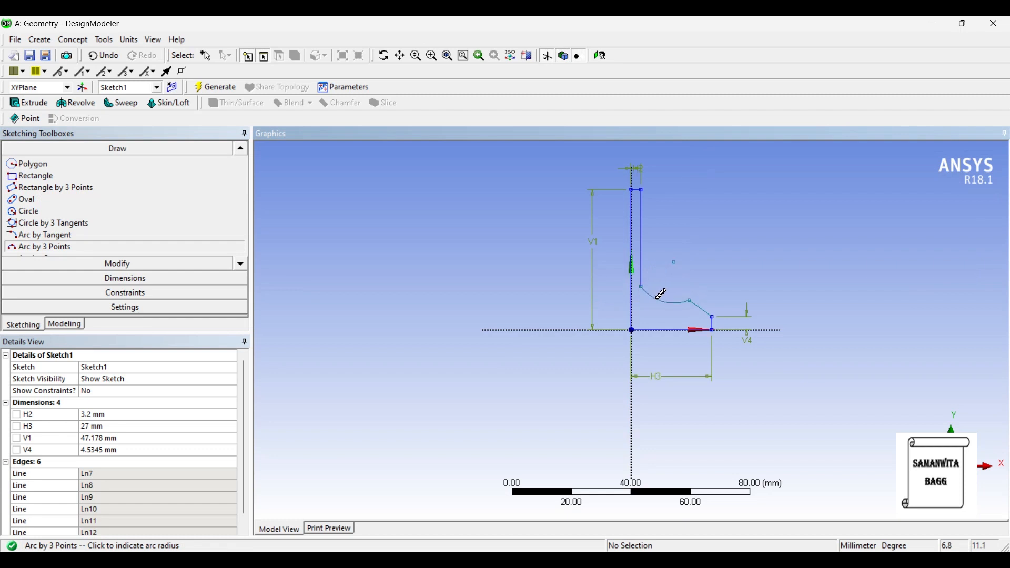
- Dimension the new arc's radius
click(118, 280)
click(659, 300)
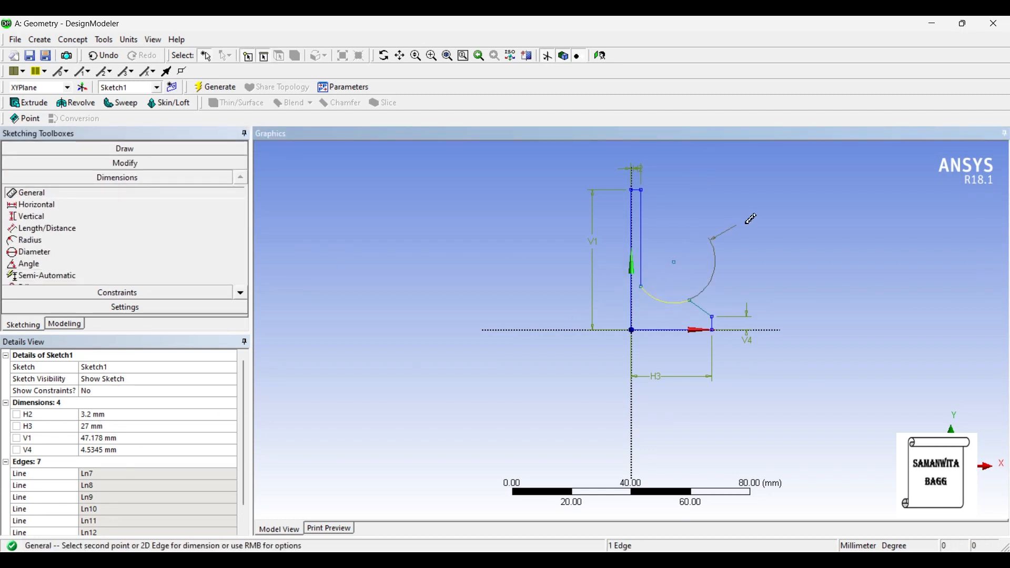
click(751, 218)
- Set the arc's radius R7 to 15 mm and the Y-axis line's height V1 to 86 mm
click(110, 440)
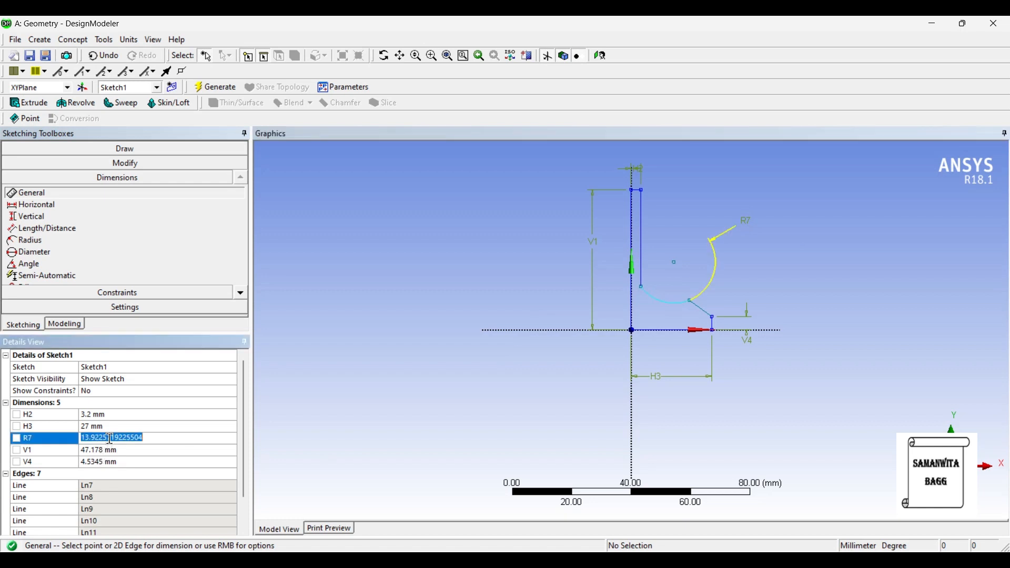
text(15)
key(Return)
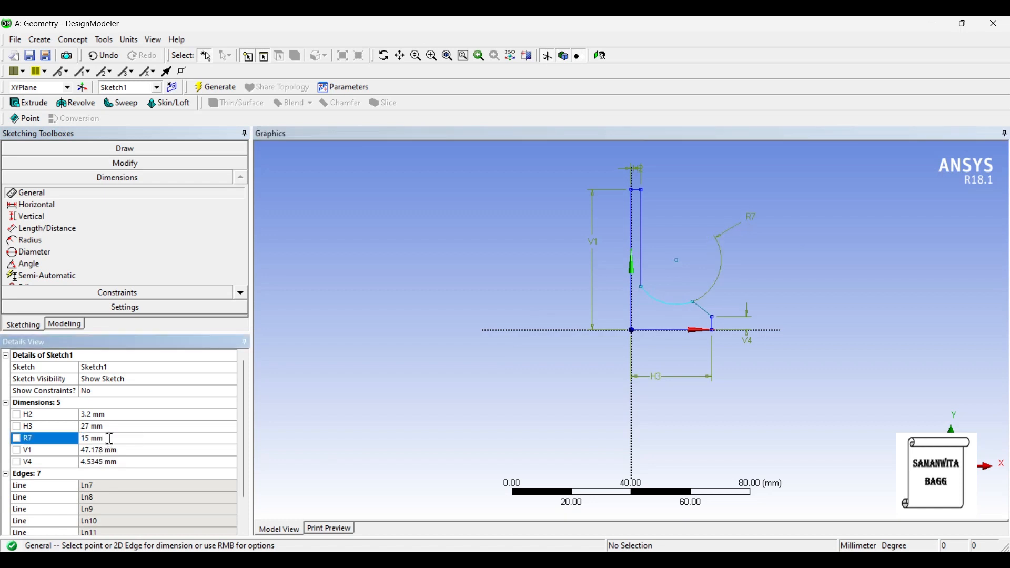
click(105, 453)
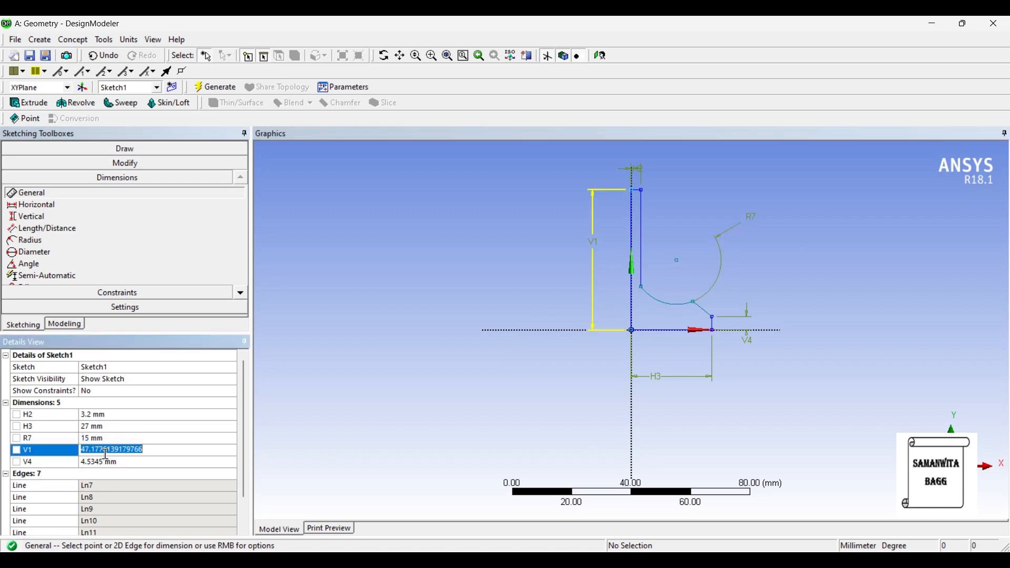
text(86)
key(Return)
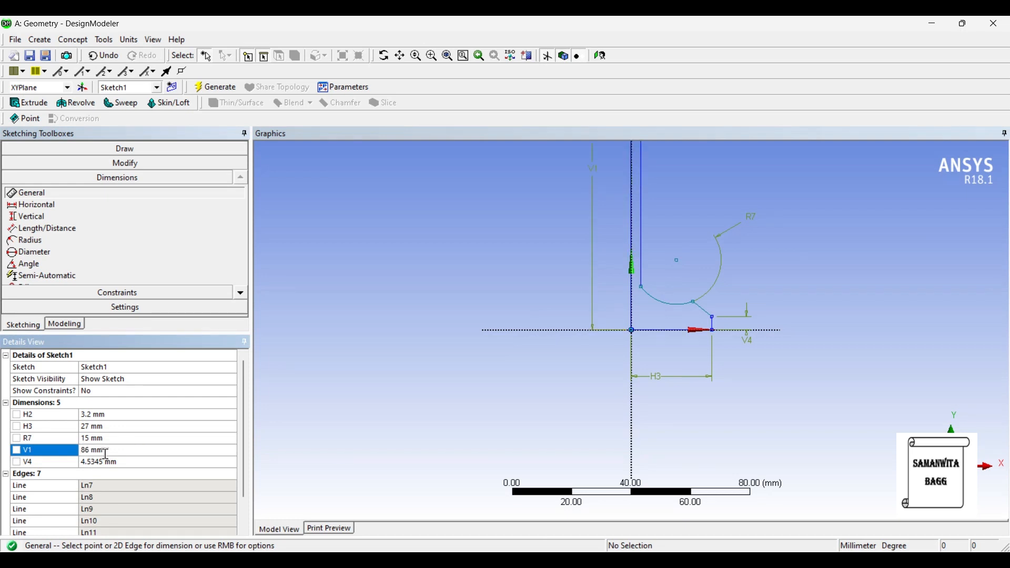
- Set the short vertical end edge's height V4 to 1.3 mm
click(112, 462)
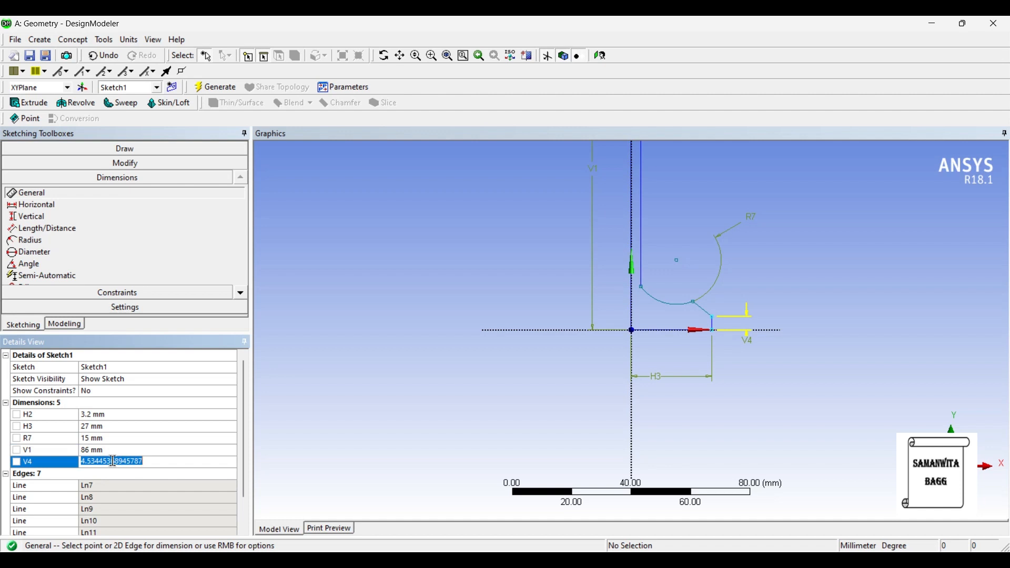
text(1.3)
key(Return)
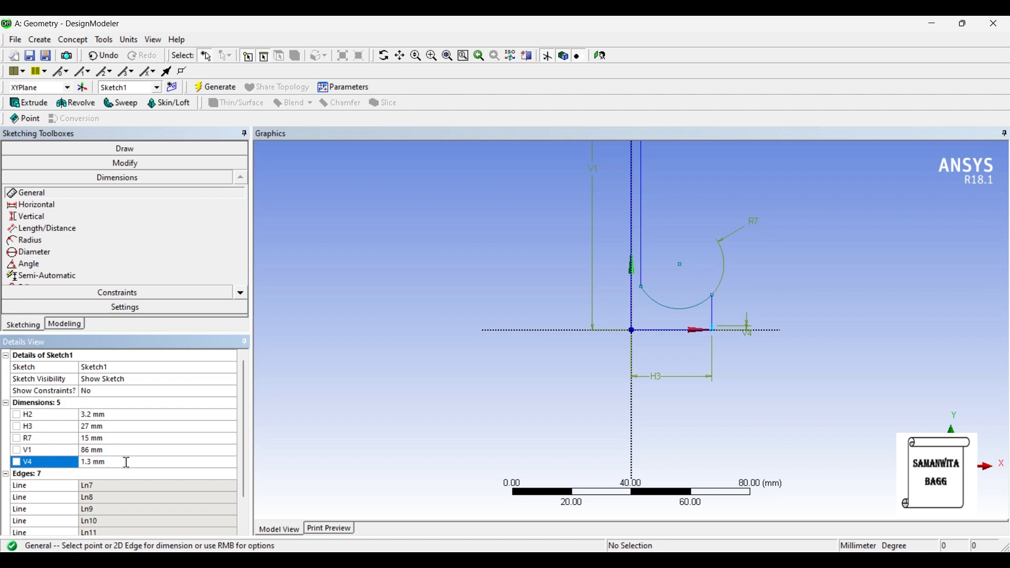
- Undo the last changes to the end edge's height, the Y-axis line's height and the arc's radius
click(109, 56)
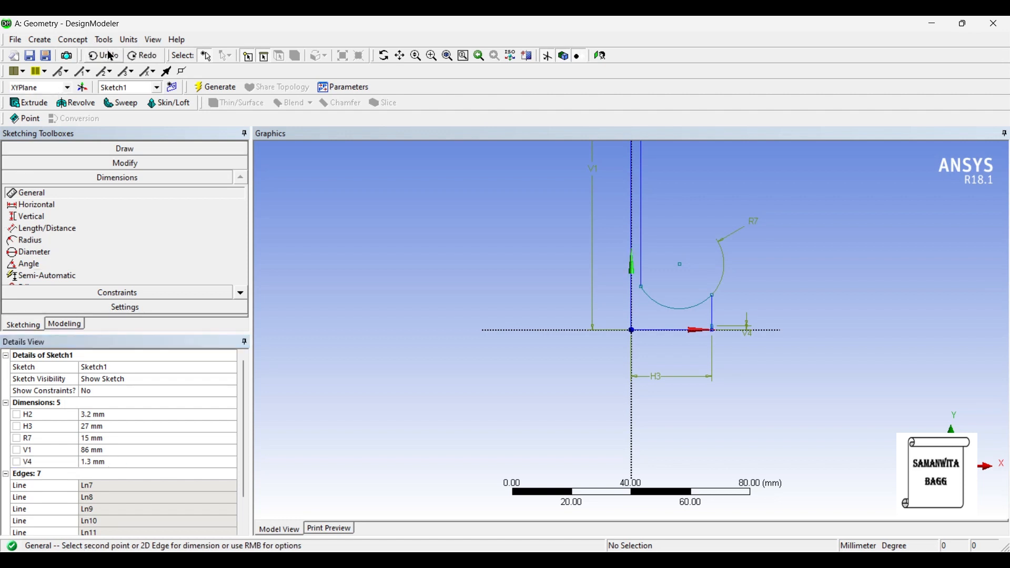
click(104, 56)
click(103, 57)
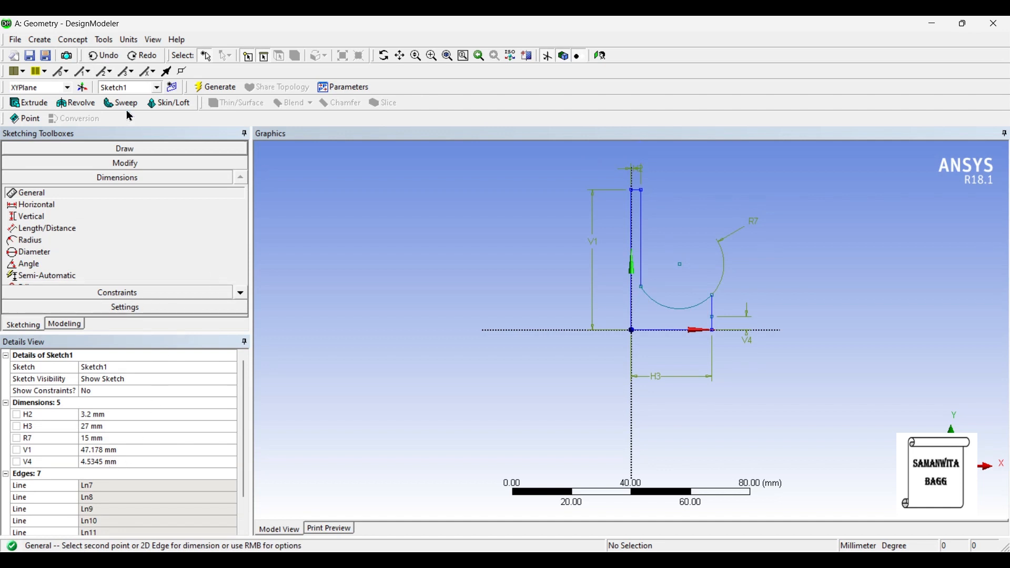
click(105, 58)
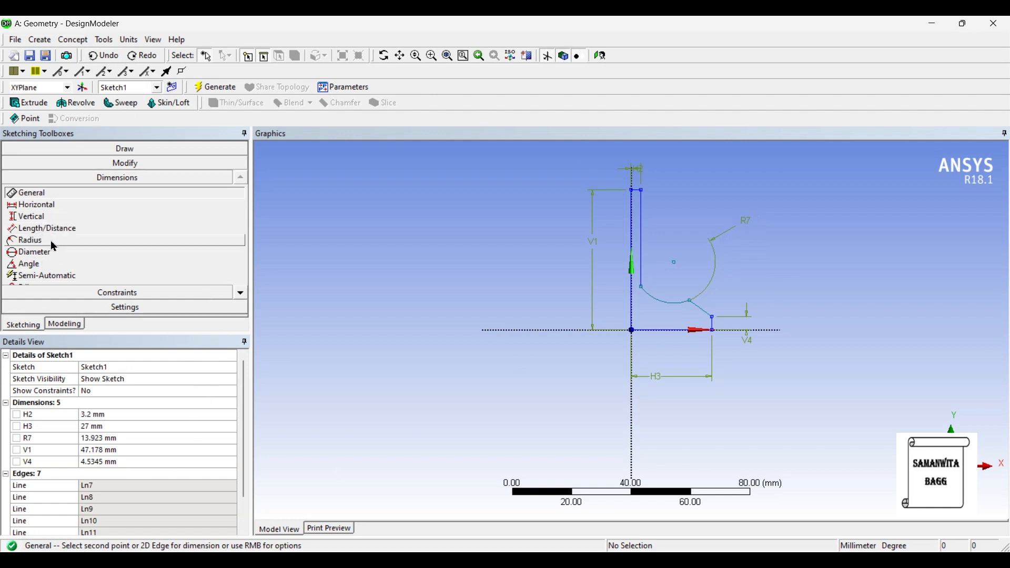
- Add a vertical dimension between the arc's outer endpoint and the outer end of the base line
click(58, 218)
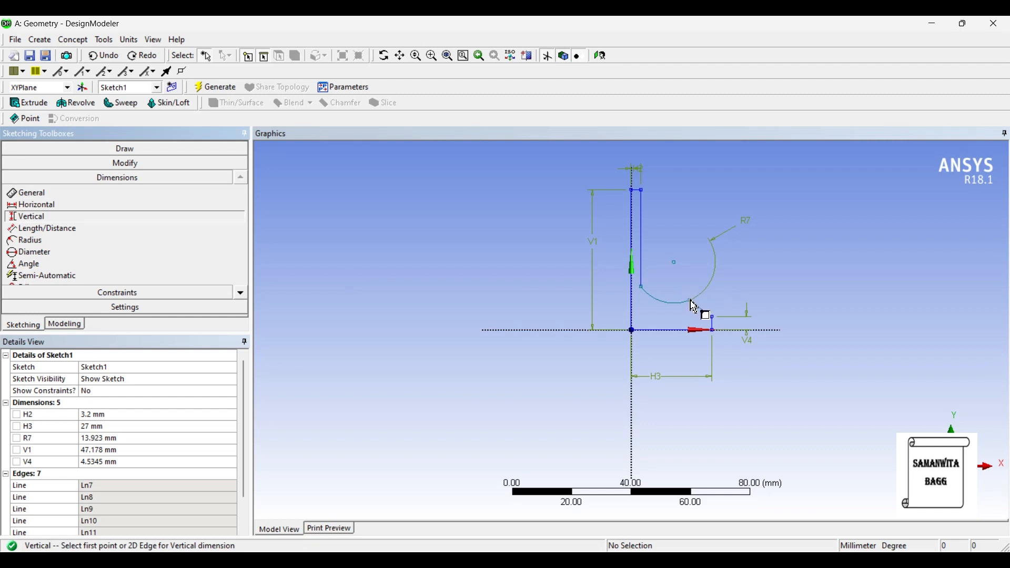
click(692, 301)
click(716, 332)
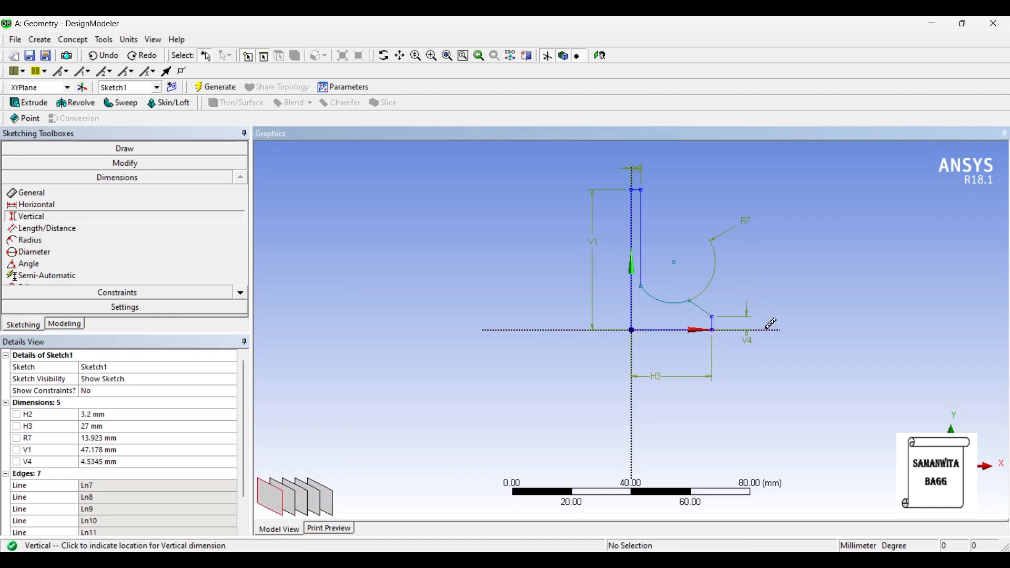
click(805, 336)
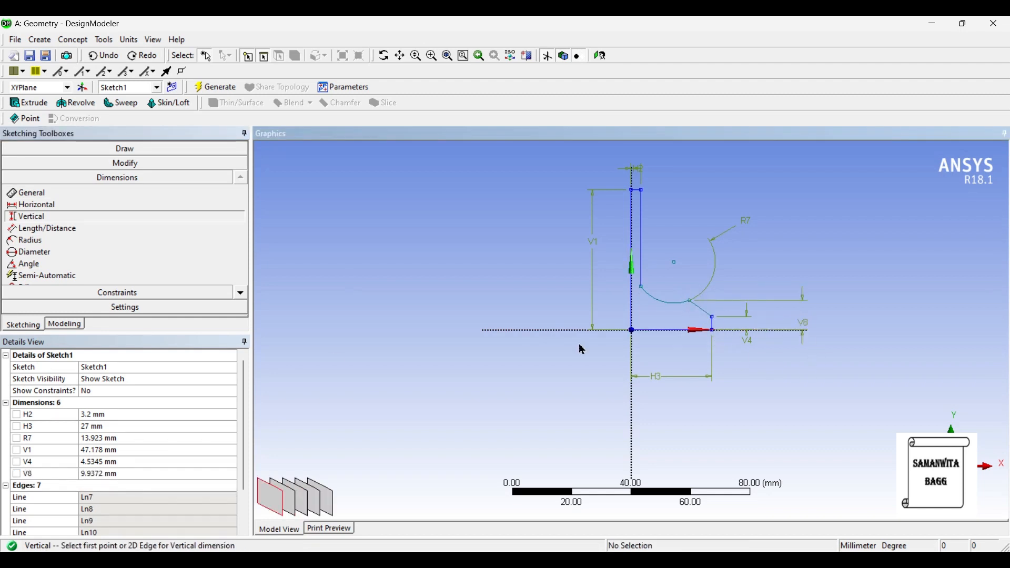
- Set the arc endpoint's height V8 to 4 mm and the short end edge's height V4 to 1.3 mm
click(120, 474)
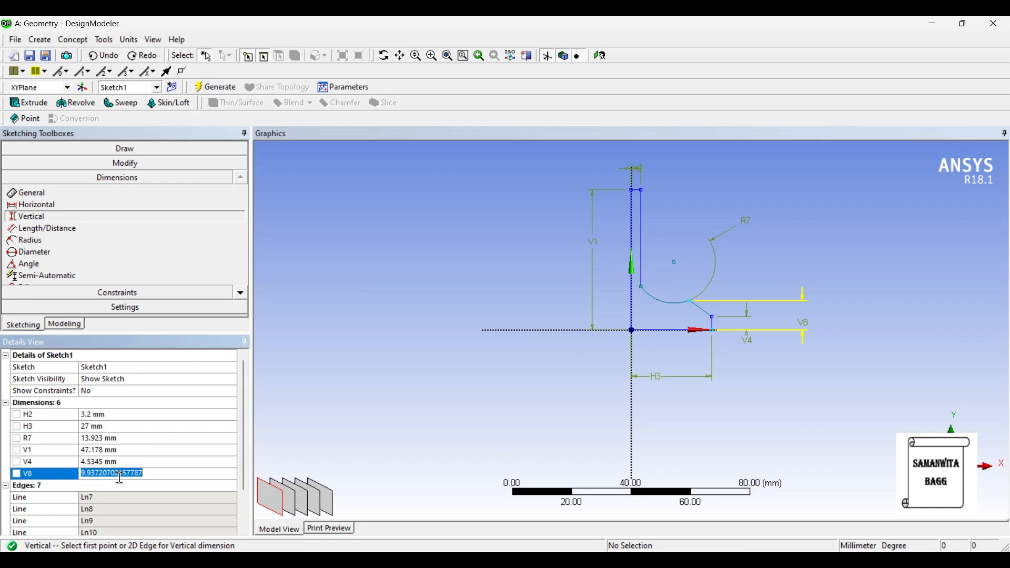
text(4)
key(Return)
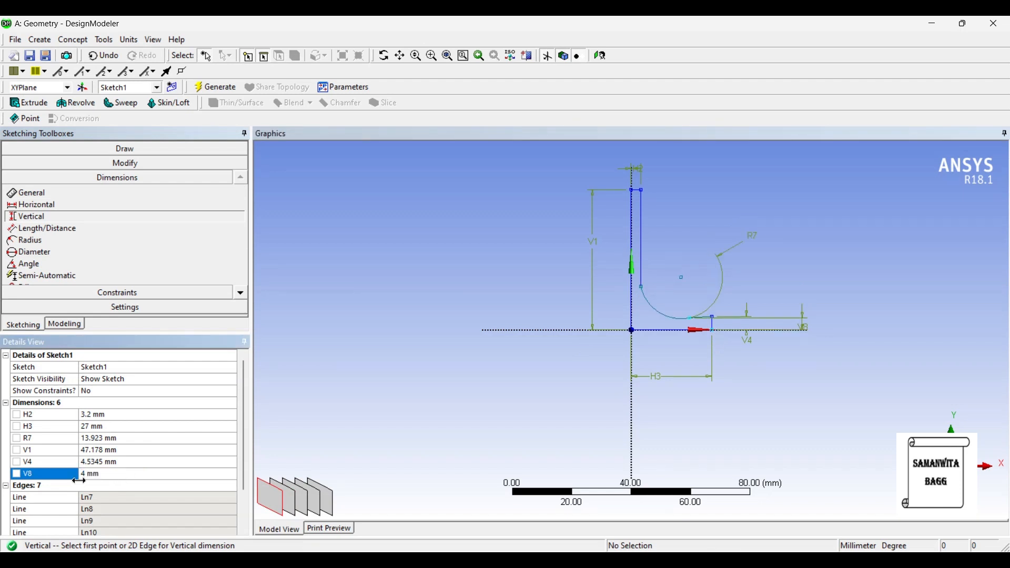
click(101, 463)
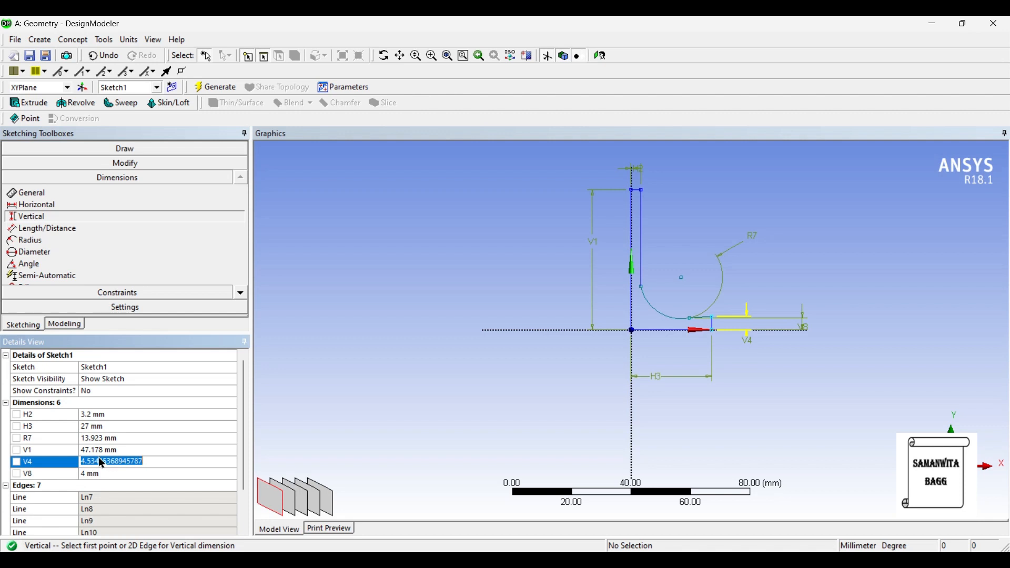
text(1.3)
key(Return)
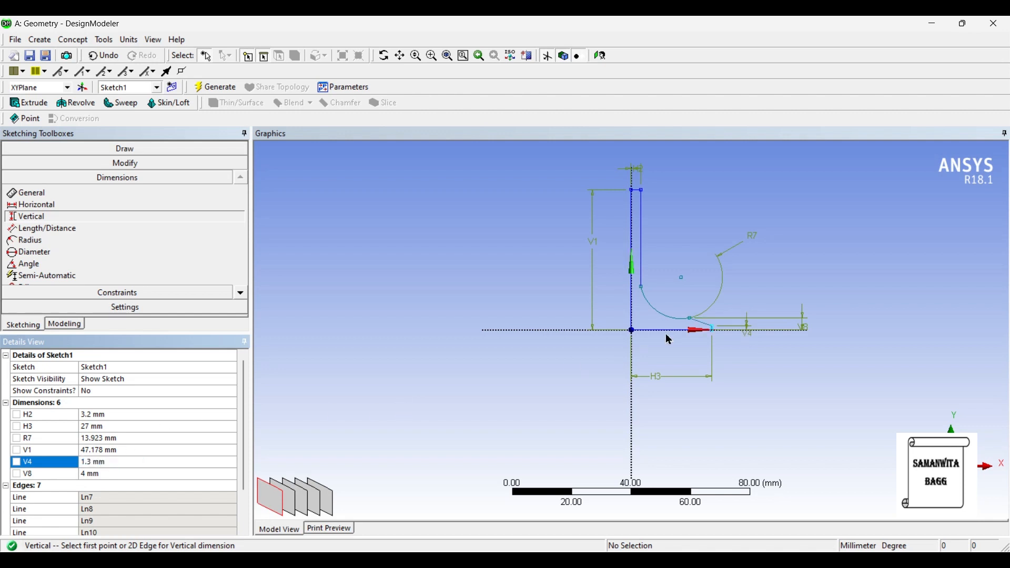
- Apply a Tangent constraint between the arc and the inner vertical line
scroll(700, 352, up, 3)
scroll(758, 371, up, 2)
scroll(778, 346, down, 1)
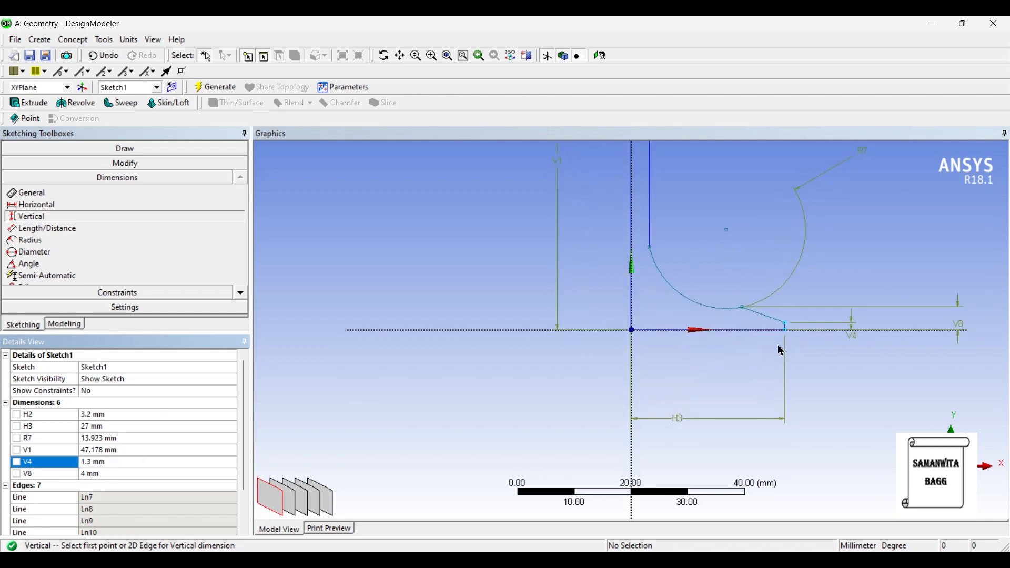
click(118, 292)
click(100, 254)
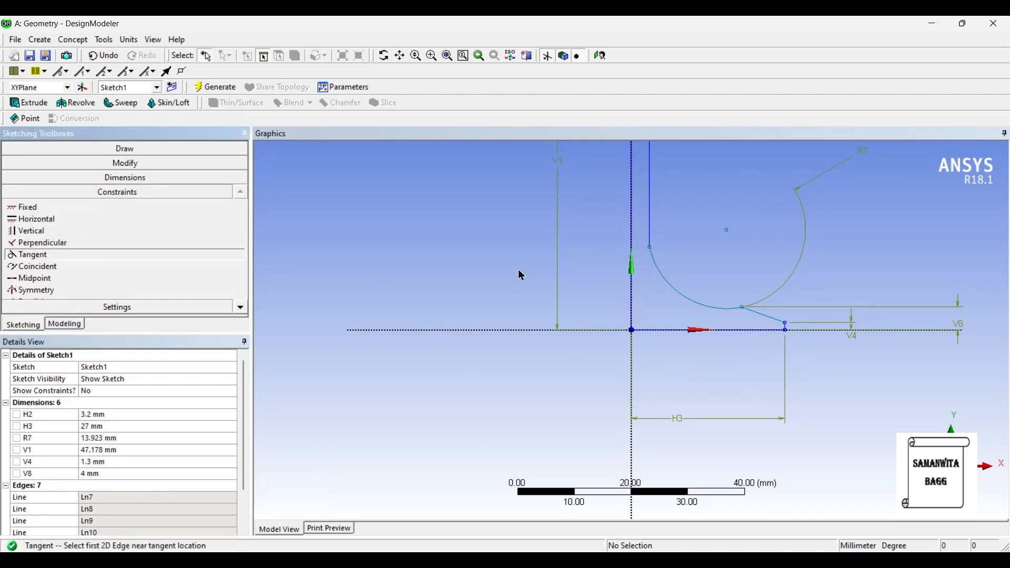
click(652, 217)
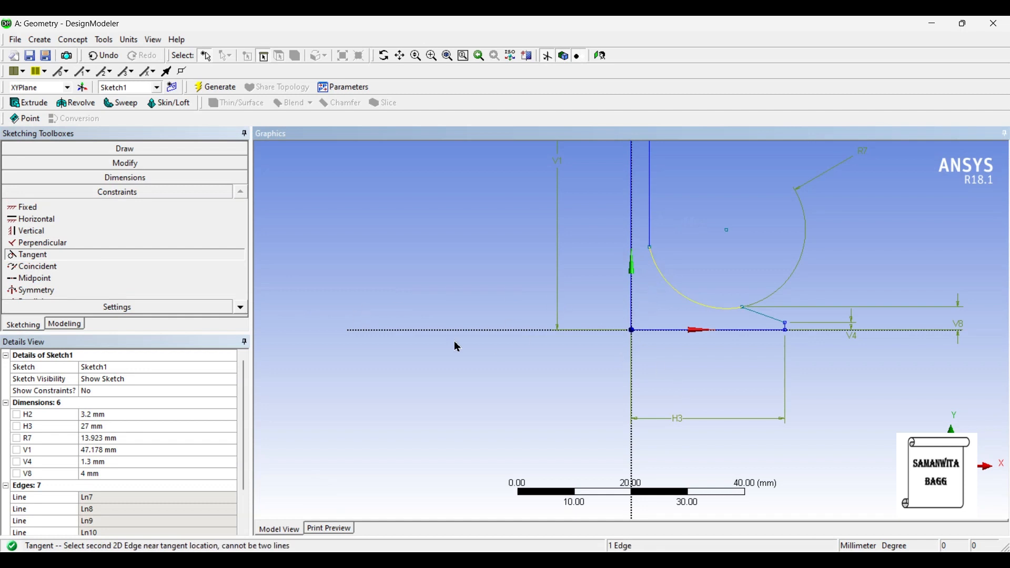
click(660, 211)
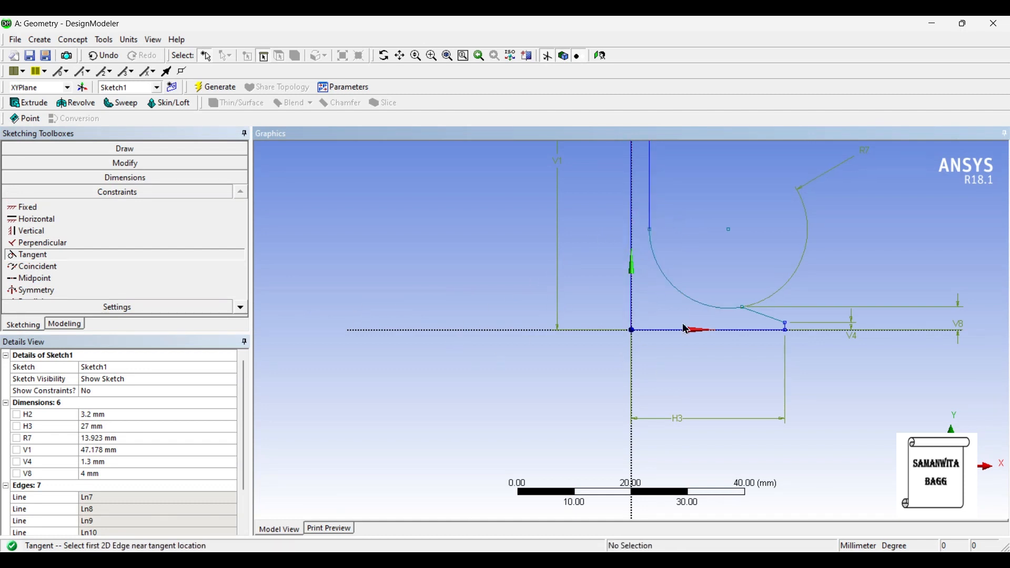
- Revolve the profile sketch 360° about the vertical edge on the Y axis as added material and generate the solid
scroll(663, 234, down, 2)
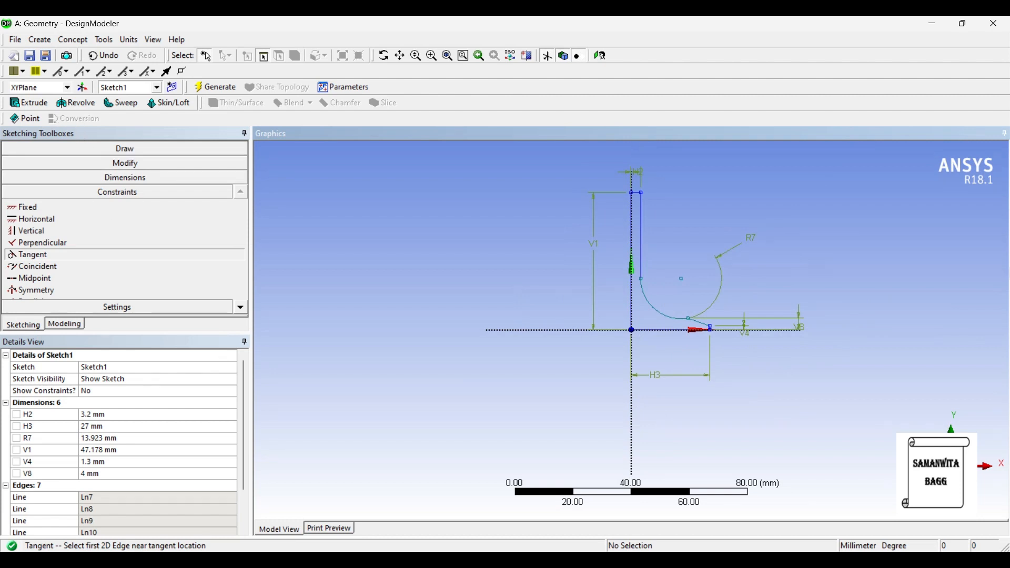
click(66, 327)
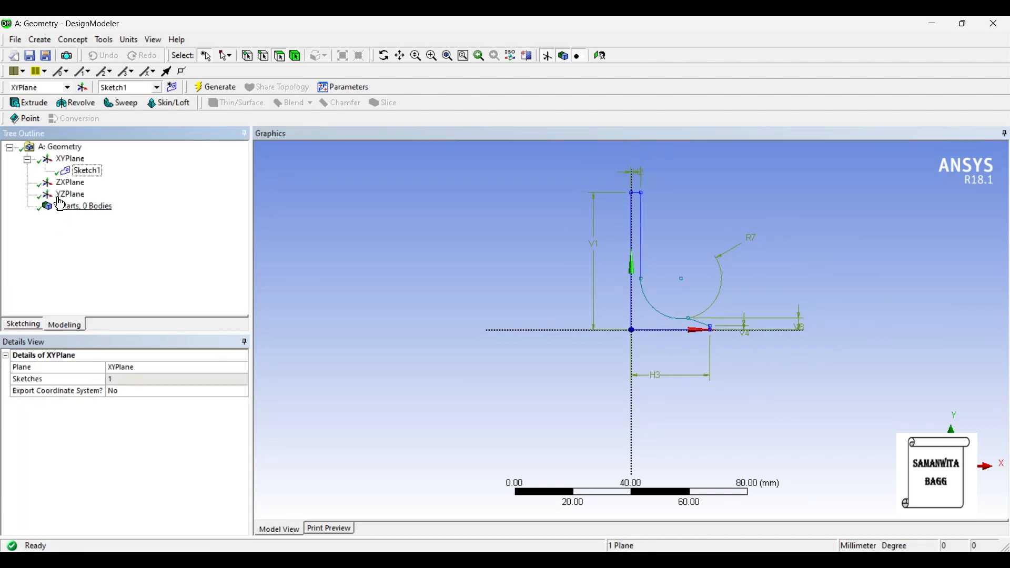
click(79, 107)
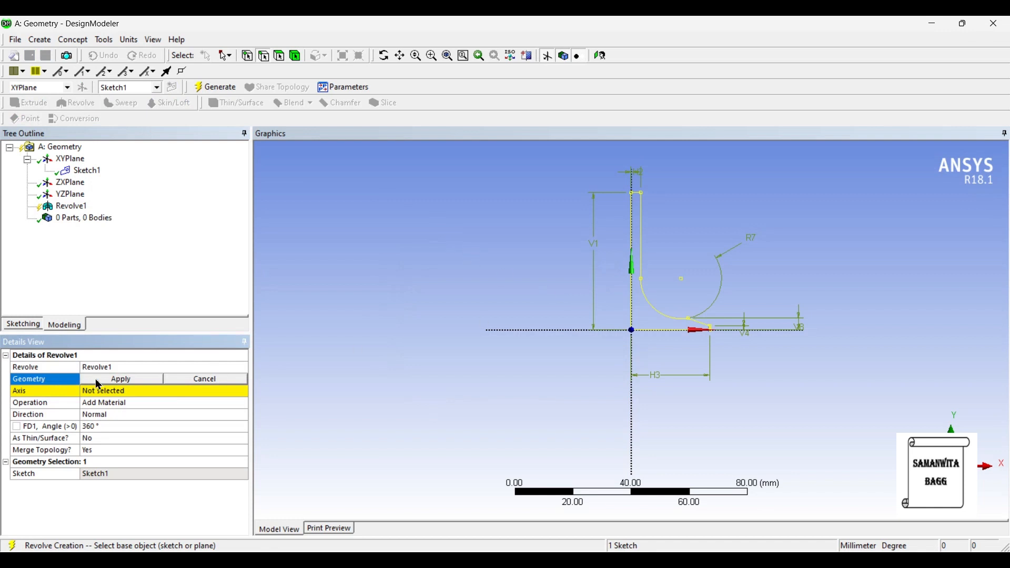
click(100, 379)
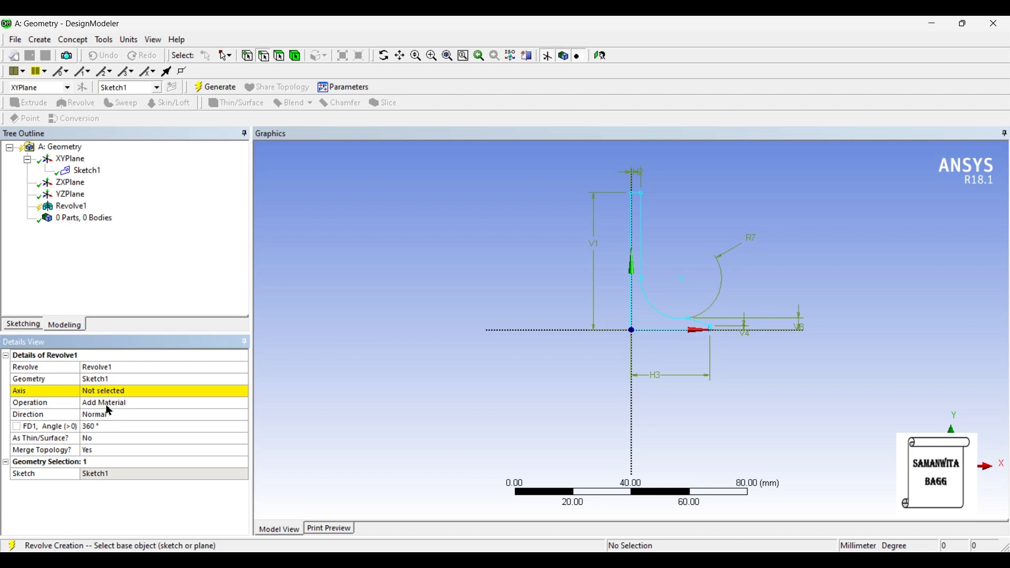
click(104, 392)
click(633, 246)
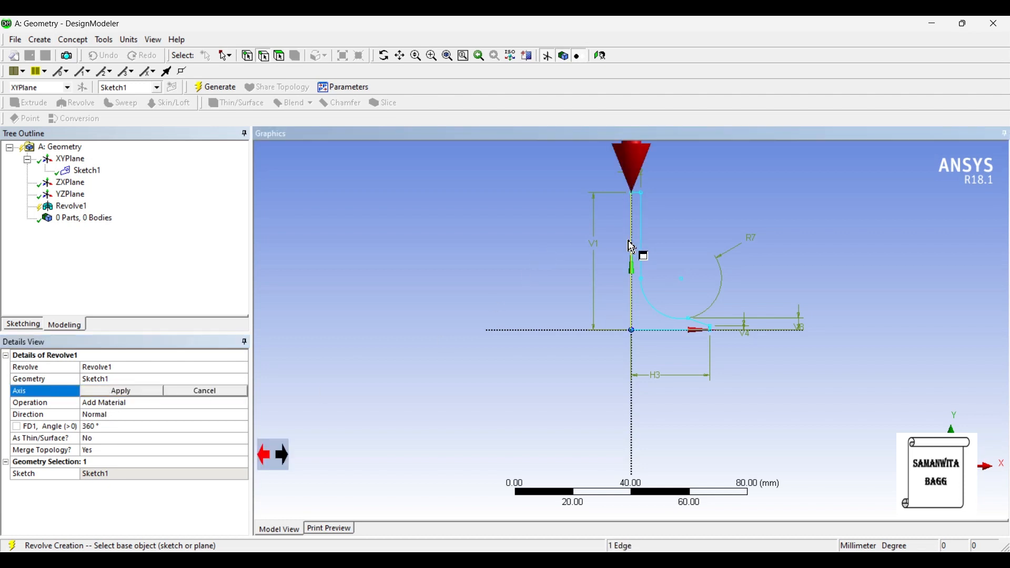
click(120, 392)
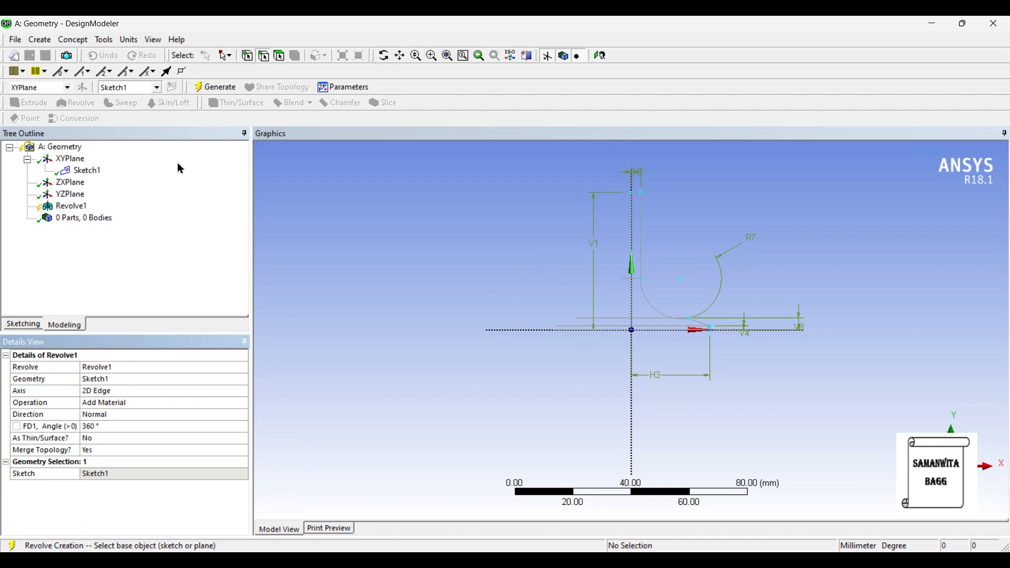
click(216, 87)
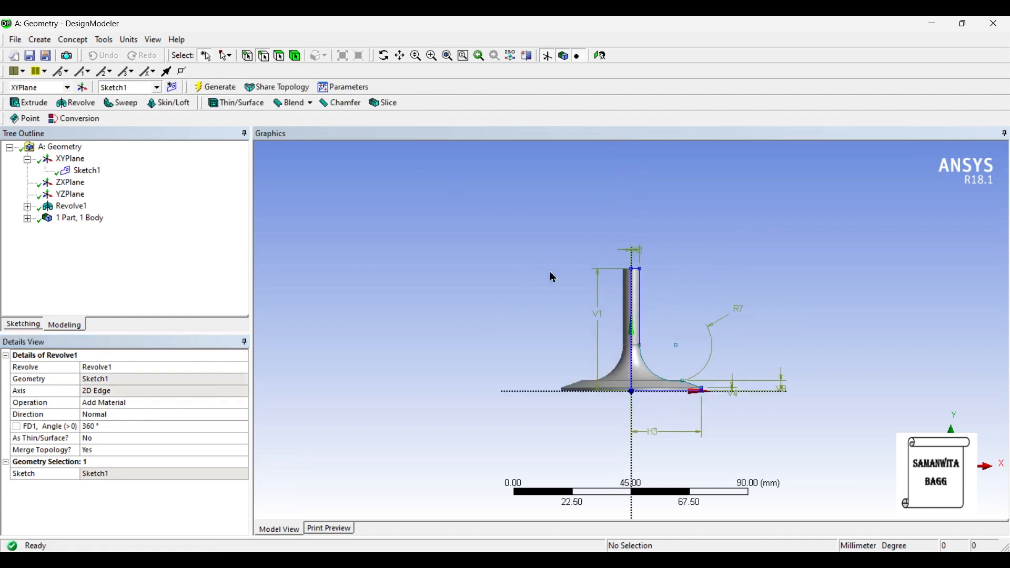
- Set the revolved profile's overall height V1 to 83 mm
click(86, 171)
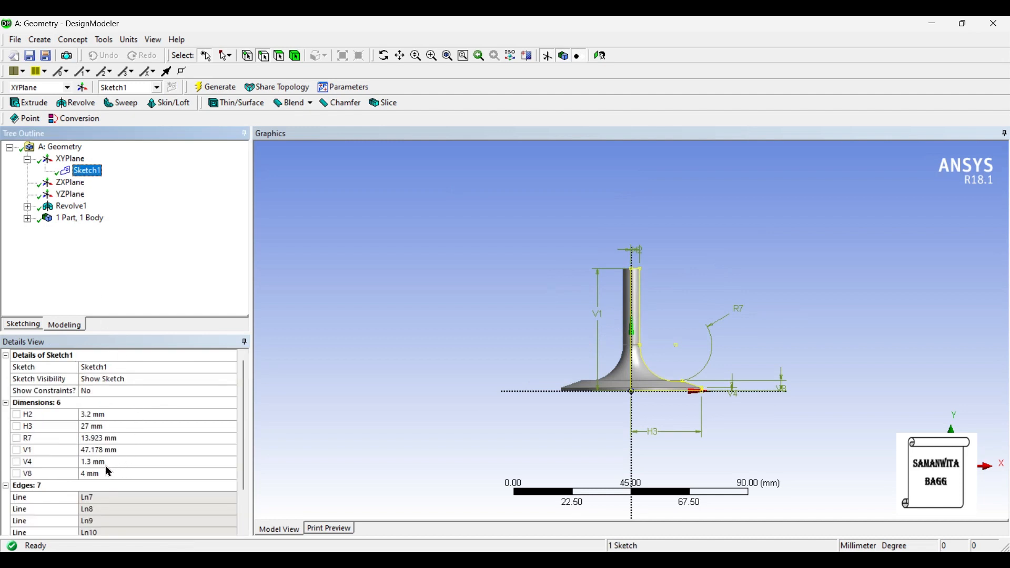
click(100, 453)
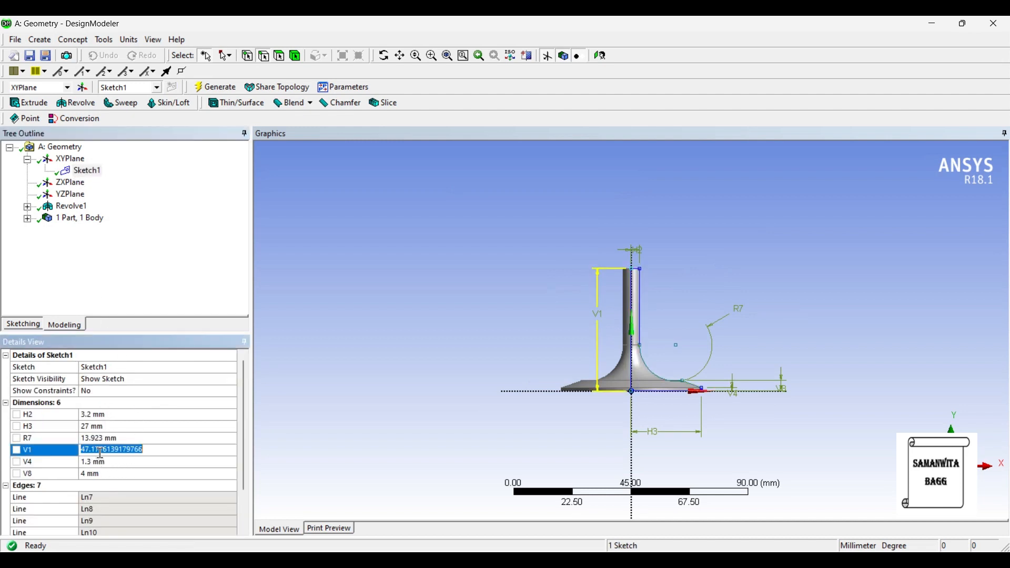
text(8)
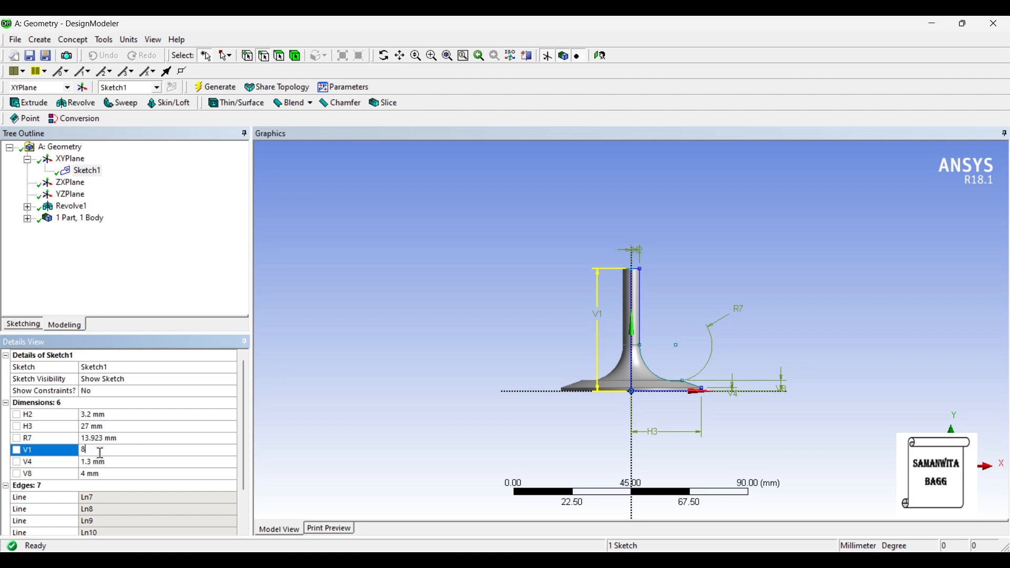
text(3)
key(Return)
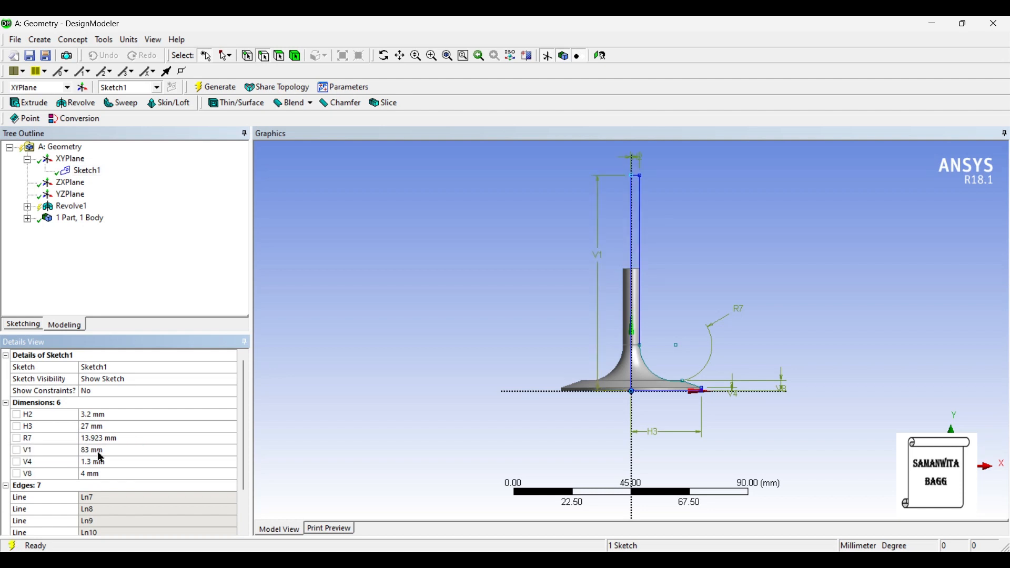
- Set the profile's overall height V1 to 86 mm and regenerate the revolved body
click(100, 453)
text(86)
key(Return)
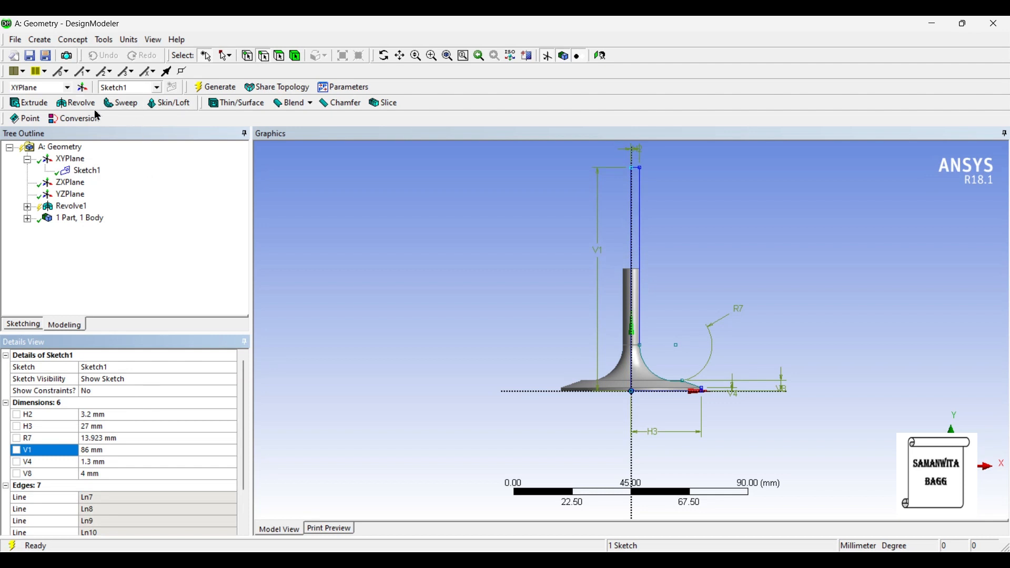
click(206, 90)
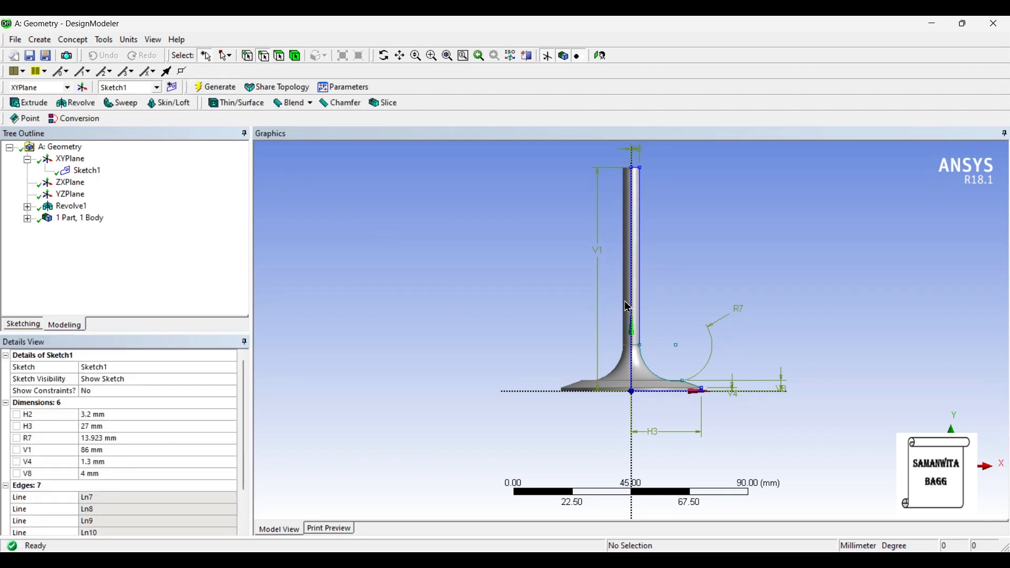
- Return from the reference valve photo to DesignModeler and generate a new plane on the flat end face of the stem
mouse_move(672, 252)
middle_down()
mouse_move(671, 324)
mouse_move(678, 266)
middle_up()
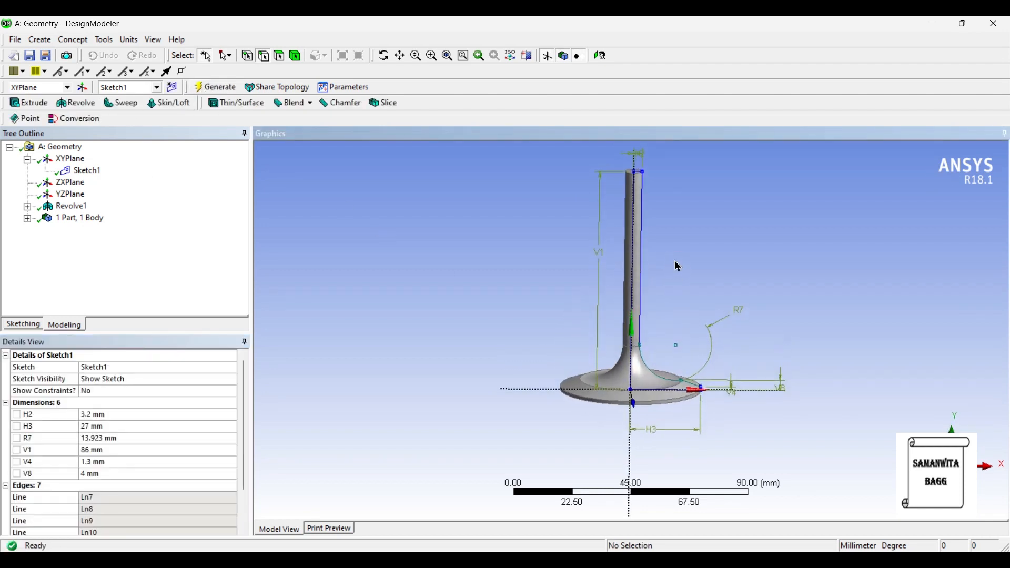
scroll(719, 266, down, 2)
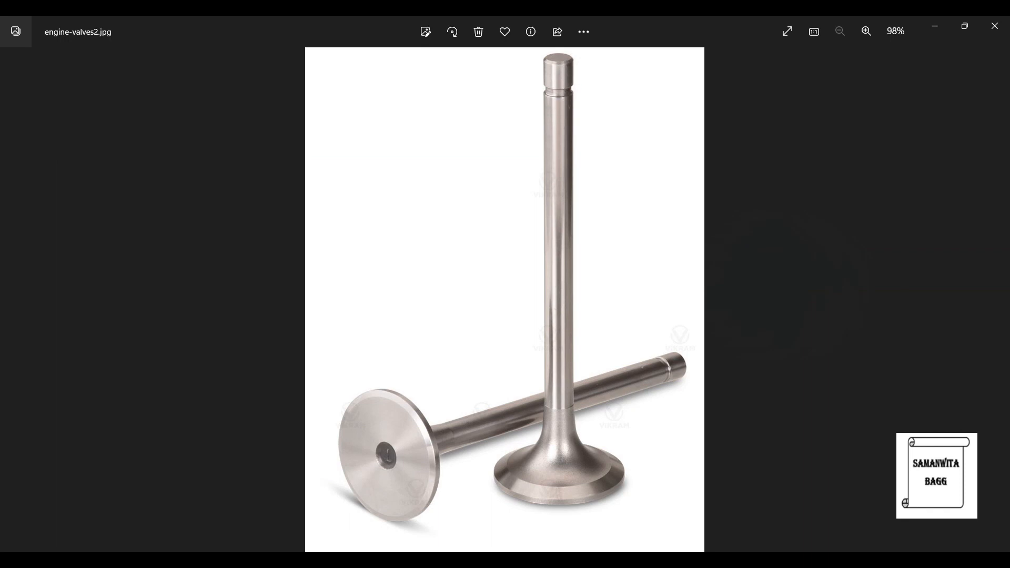
mouse_move(680, 560)
click(684, 489)
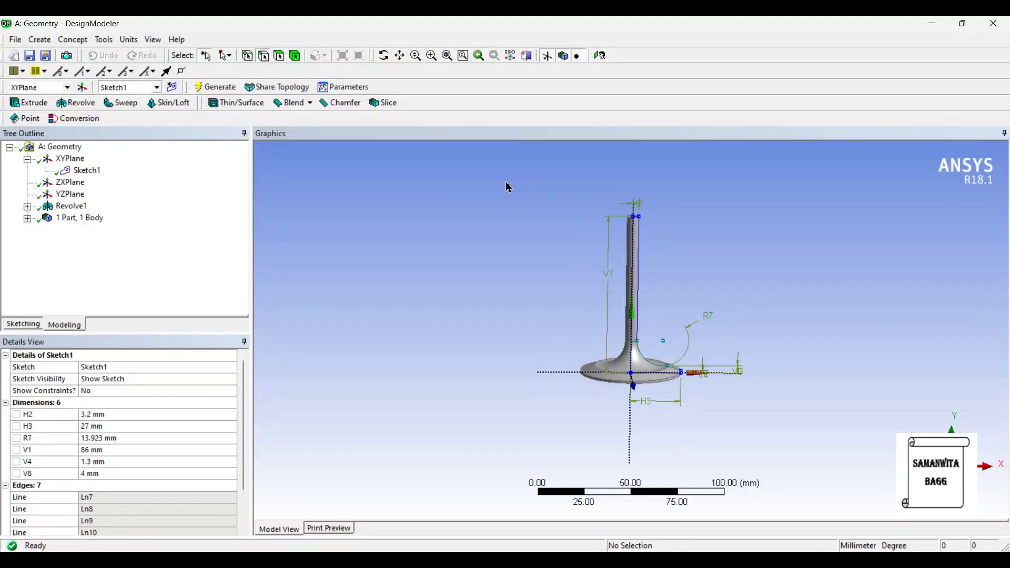
middle_drag(626, 218, 629, 302)
scroll(640, 293, up, 5)
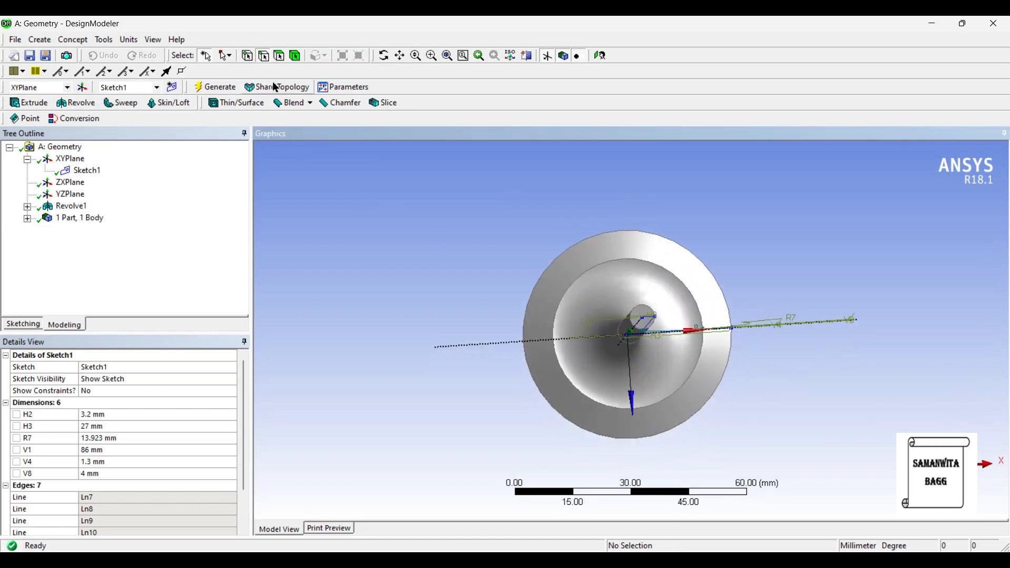
click(280, 56)
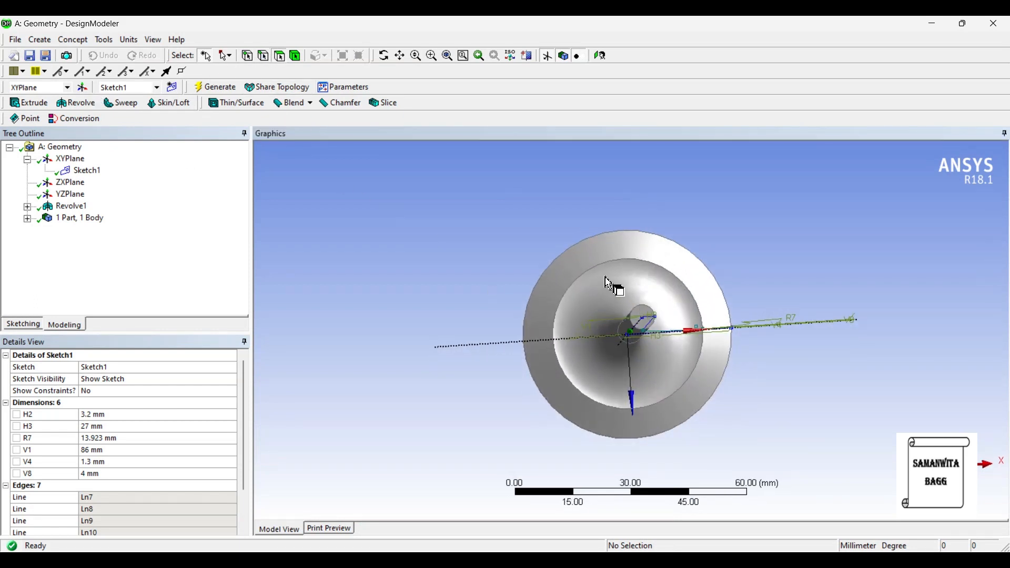
click(640, 317)
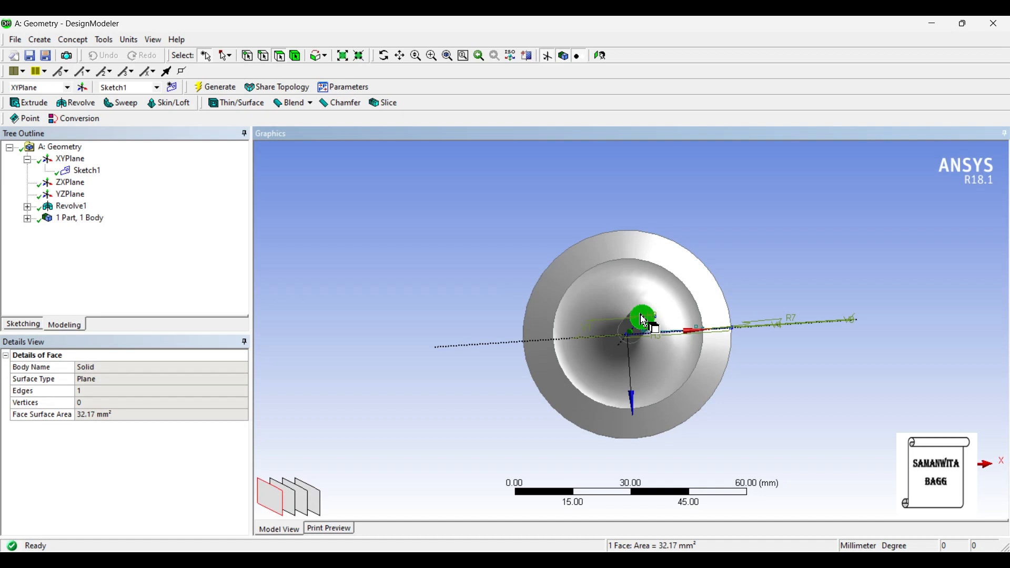
click(83, 87)
click(215, 87)
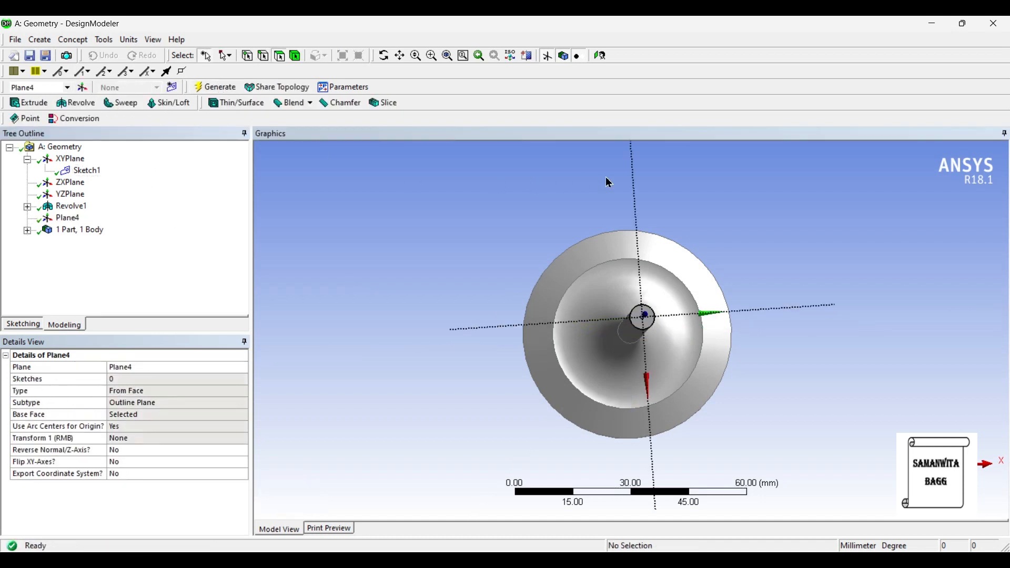
- Face the new stem-end plane and ready the Circle tool for sketching on it
click(601, 56)
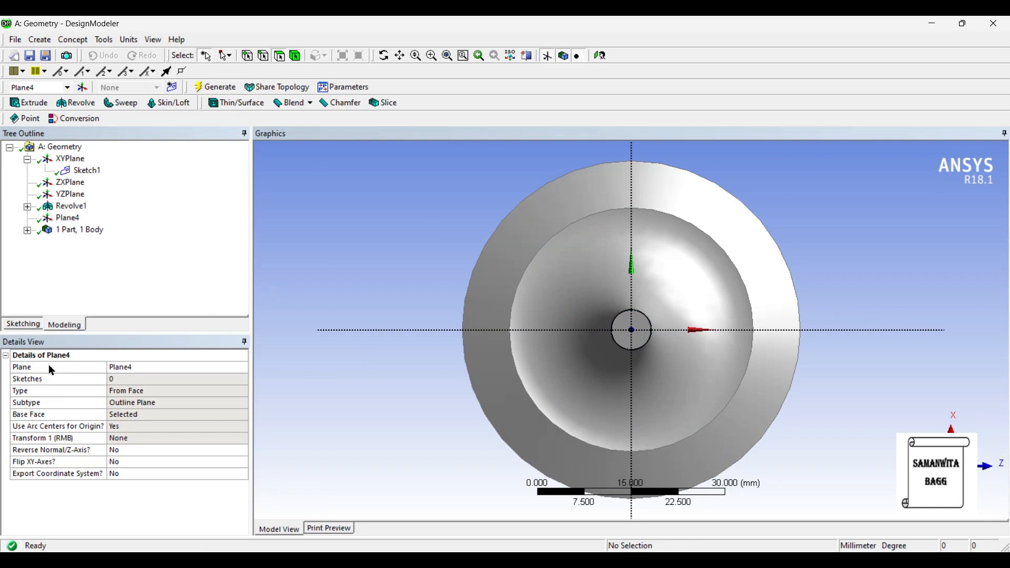
scroll(537, 379, up, 2)
click(23, 324)
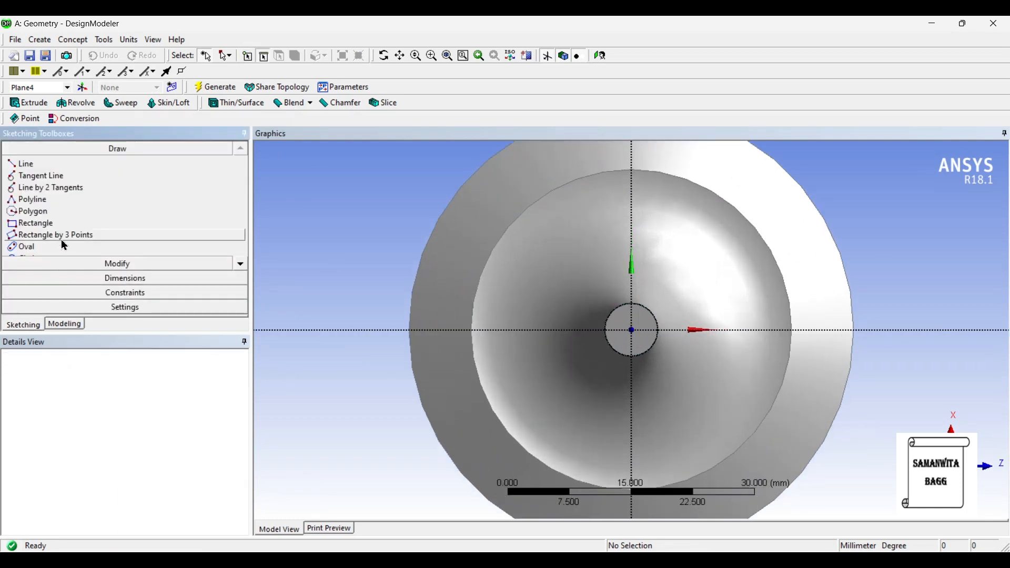
click(241, 264)
click(241, 265)
click(29, 235)
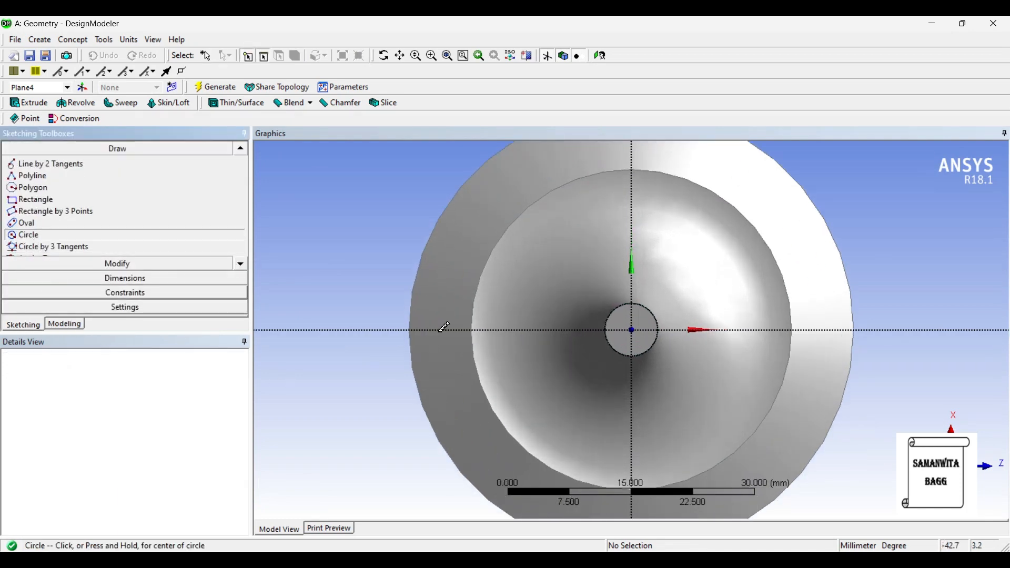
click(633, 331)
click(652, 342)
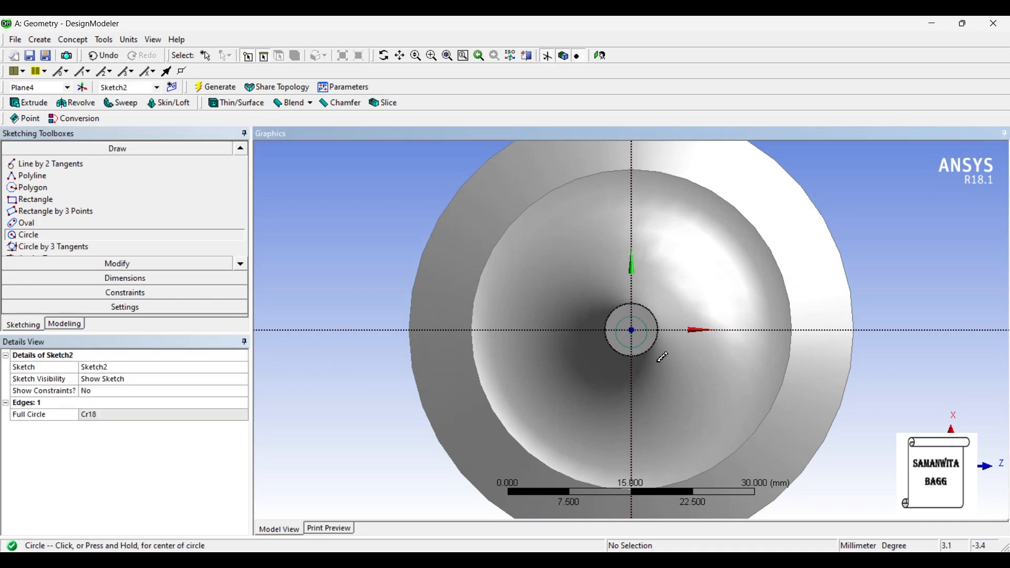
click(103, 55)
- Sketch a circle about 4.3 mm in diameter centred on the plane's origin, inside the stem's end face
scroll(634, 330, up, 5)
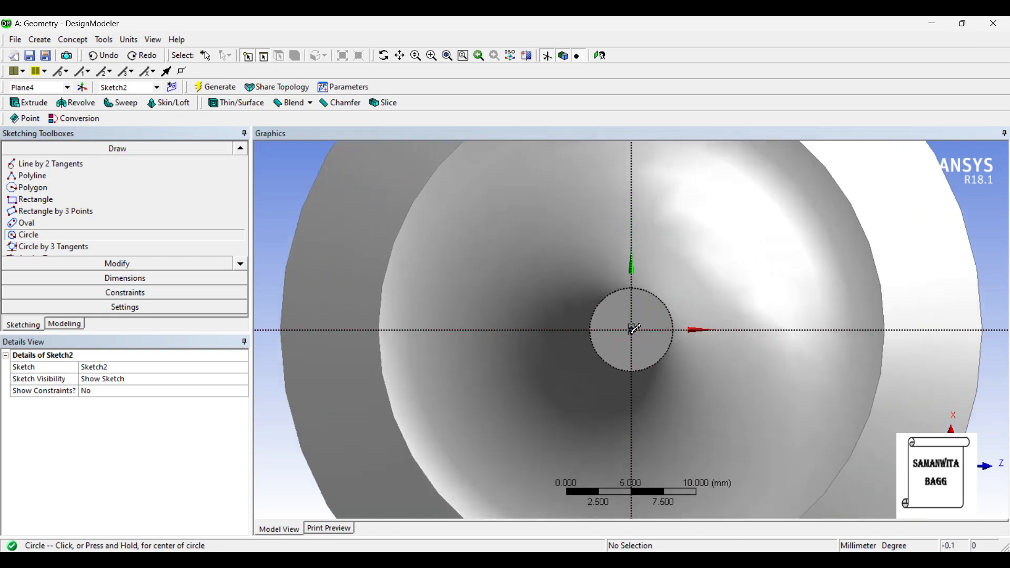
click(633, 330)
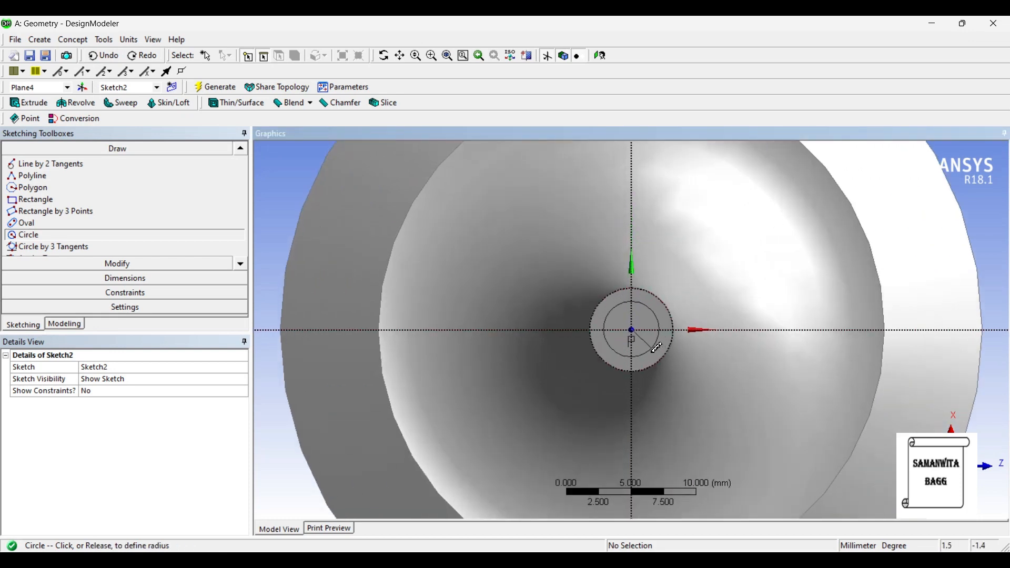
click(652, 350)
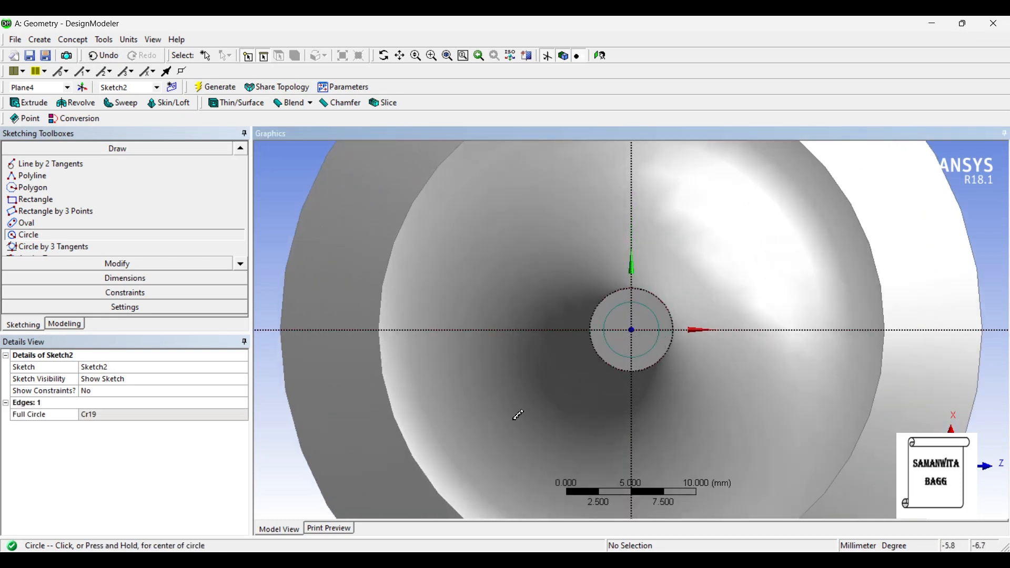
- Dimension the circle's diameter on the stem end face and set it to 5 mm
click(112, 279)
click(662, 317)
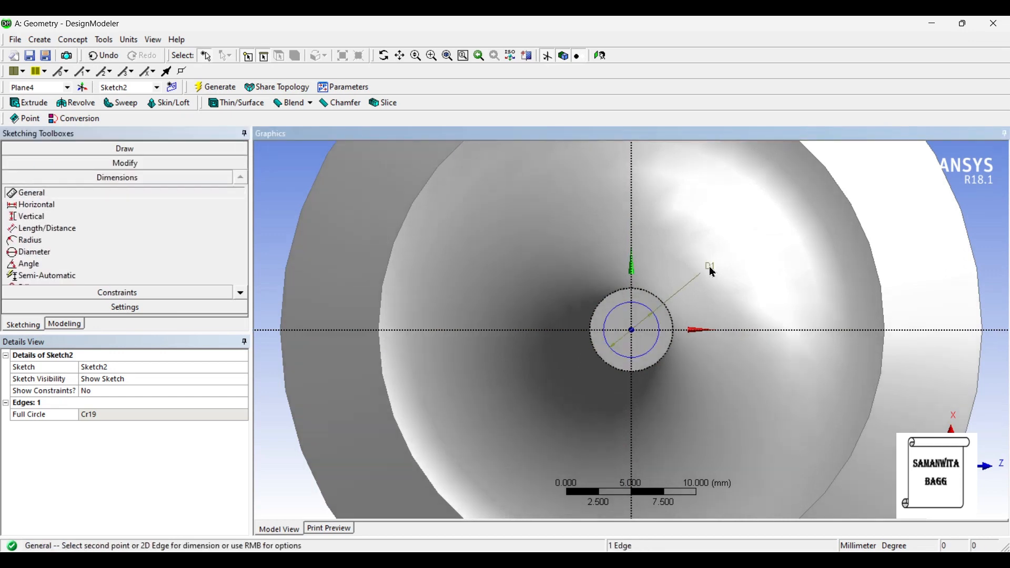
click(707, 267)
click(105, 416)
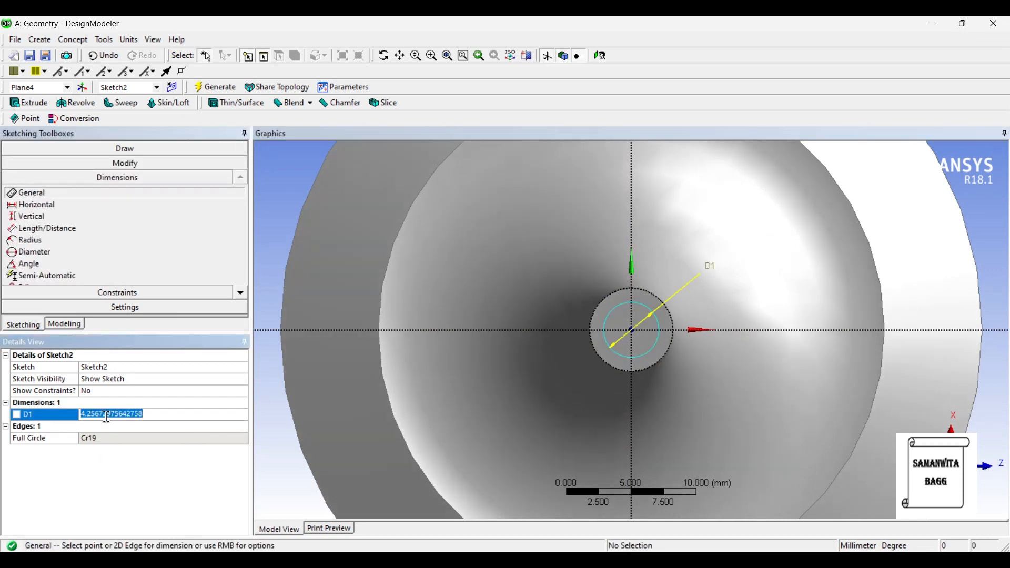
text(5)
key(Return)
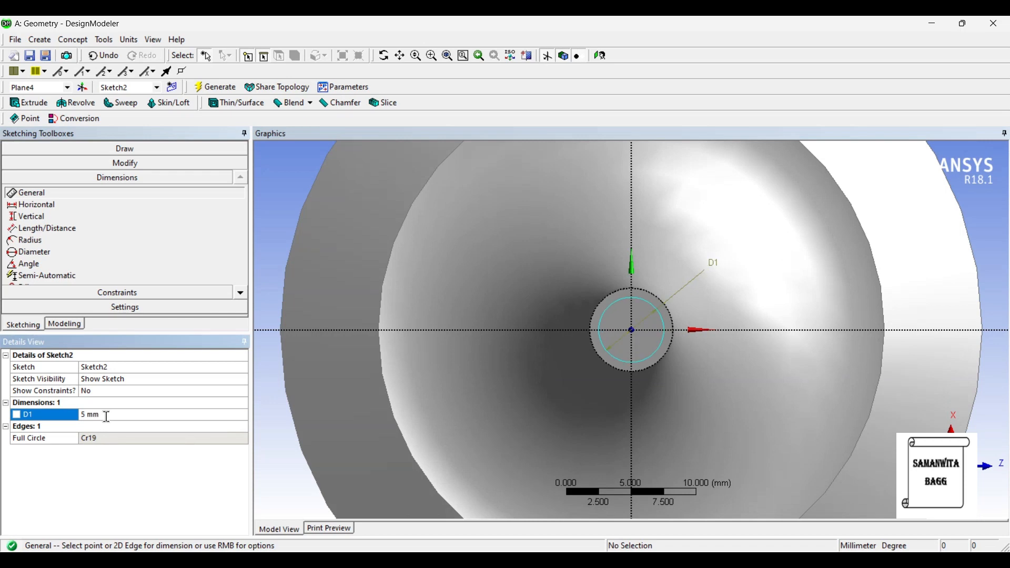
- Extrude the 5 mm circle from the stem end in the normal direction by 5 mm as added material and generate it
click(28, 103)
scroll(644, 372, down, 5)
middle_drag(641, 383, 681, 310)
scroll(684, 316, down, 3)
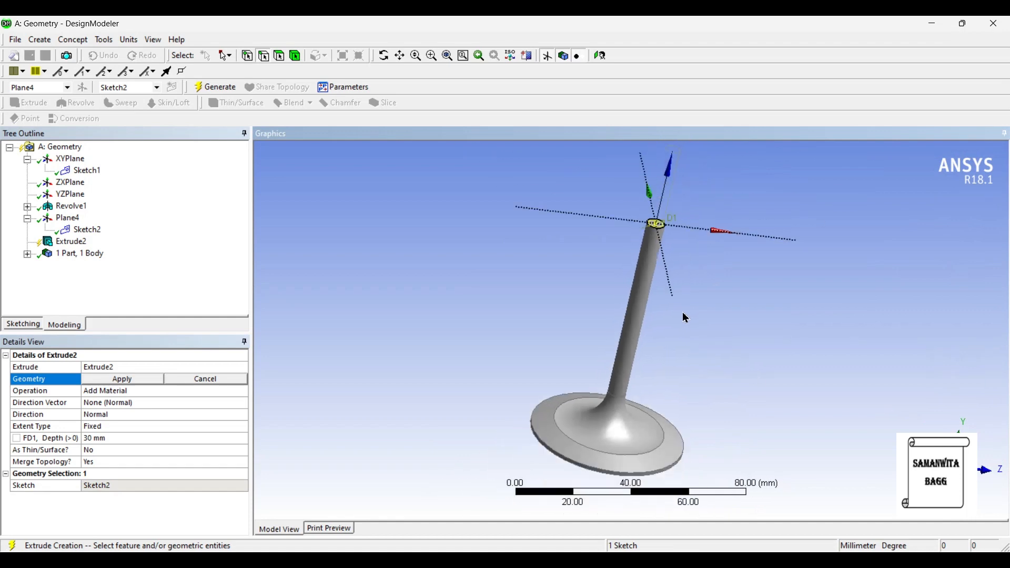
click(122, 379)
click(122, 439)
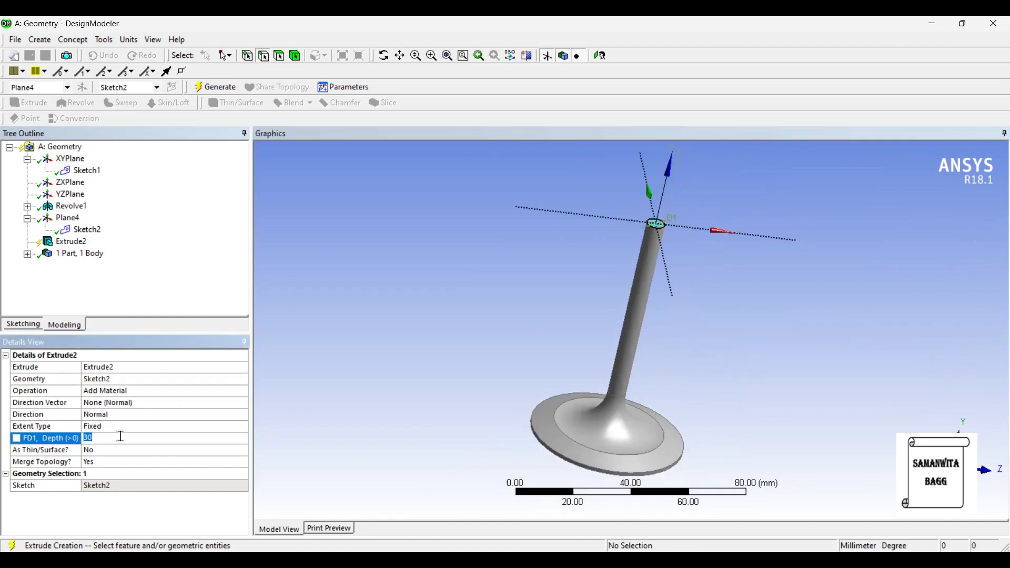
key(Return)
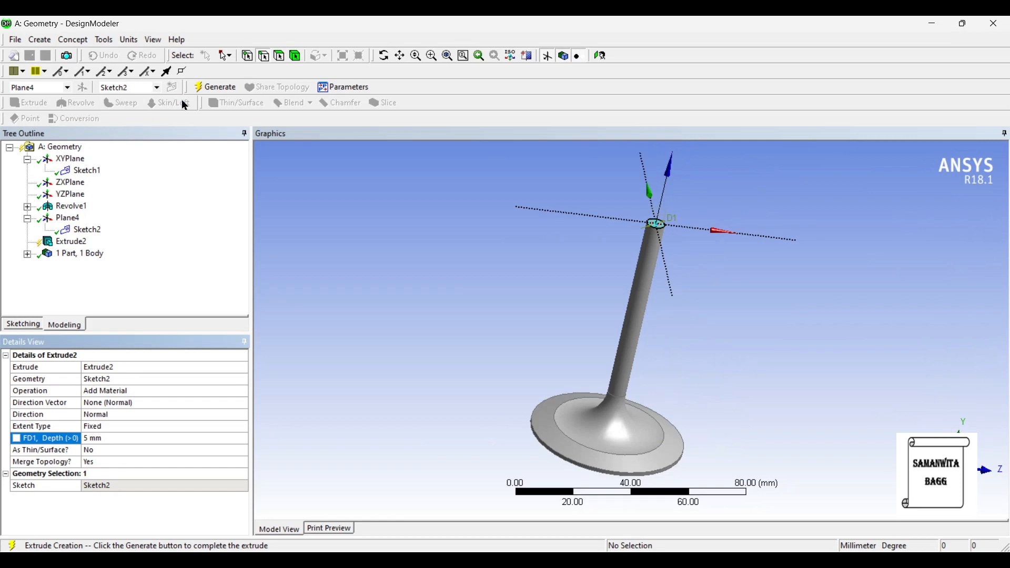
click(209, 88)
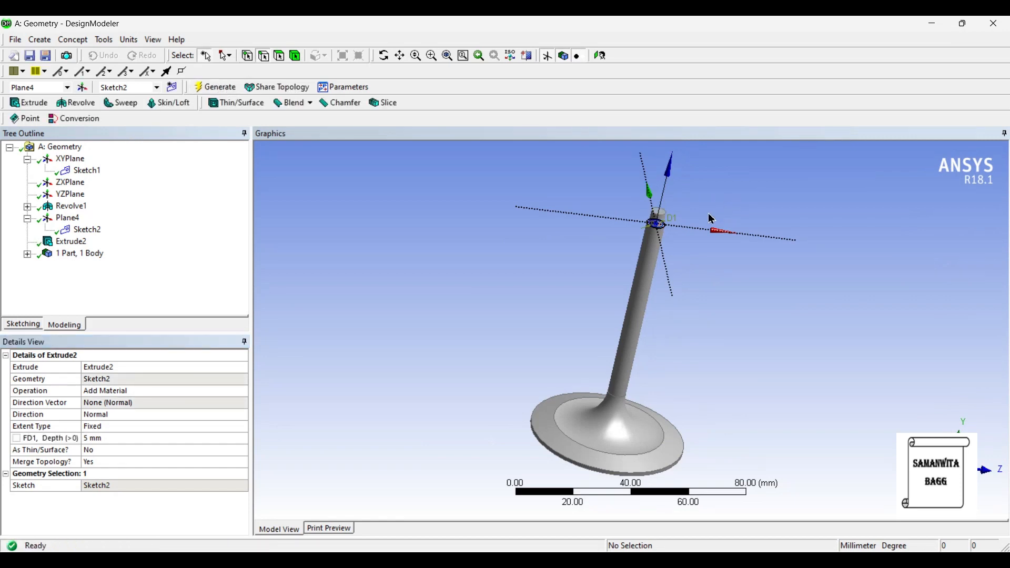
middle_drag(711, 218, 701, 263)
scroll(668, 263, up, 5)
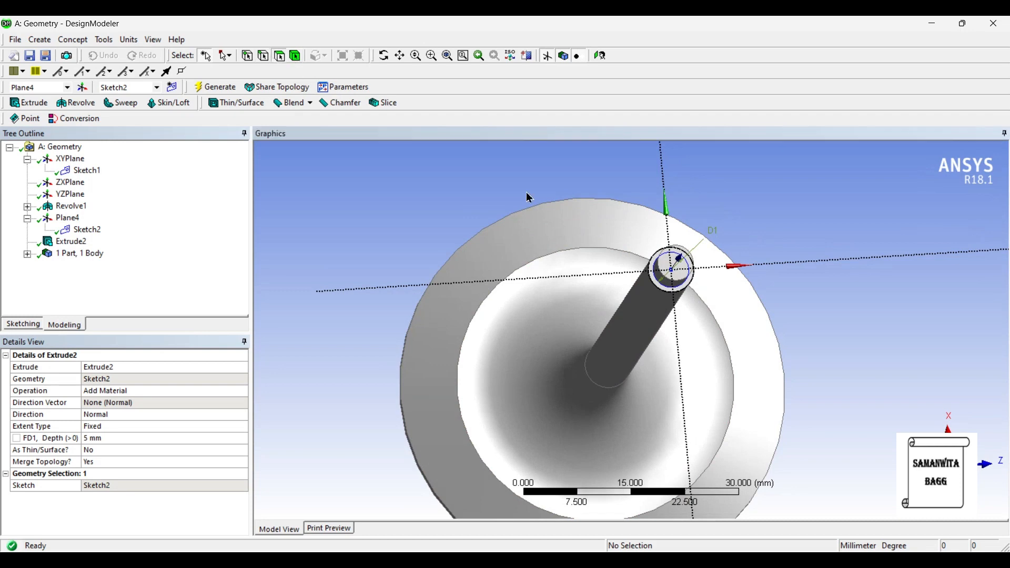
- Create a new plane on the end face of the 5 mm stem section, generate it and face it squarely
click(664, 268)
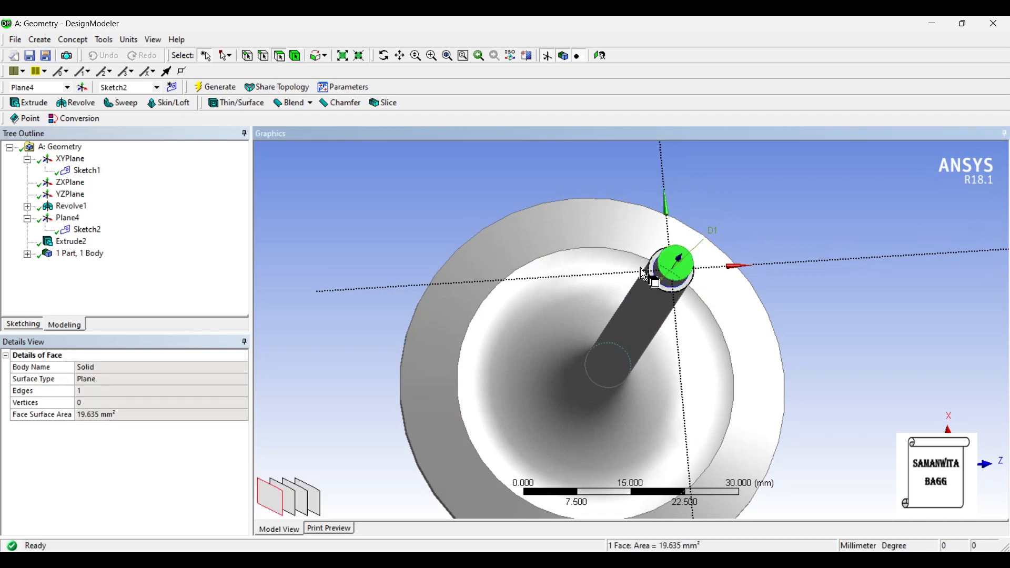
click(82, 88)
click(215, 89)
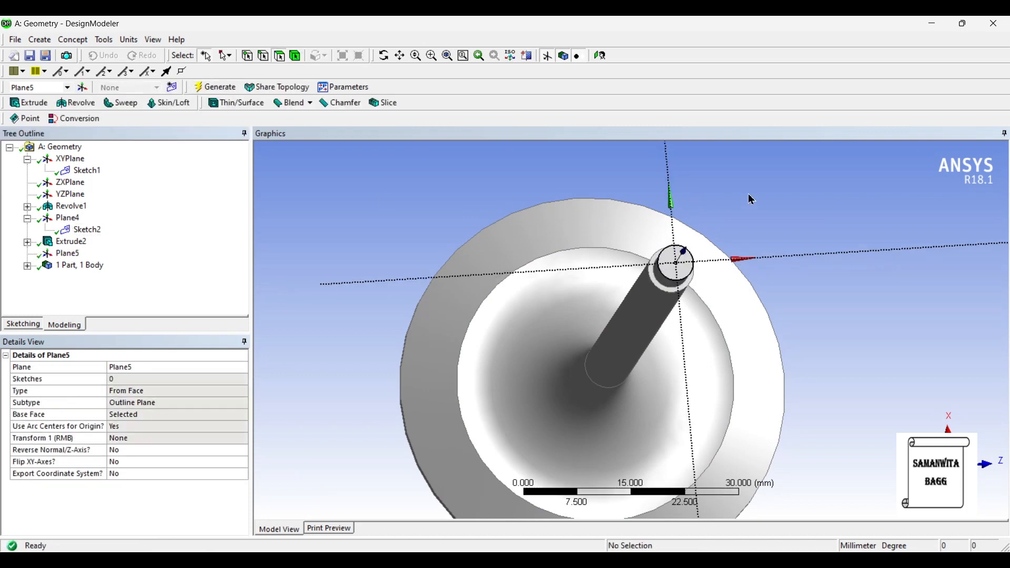
click(600, 55)
scroll(683, 310, up, 4)
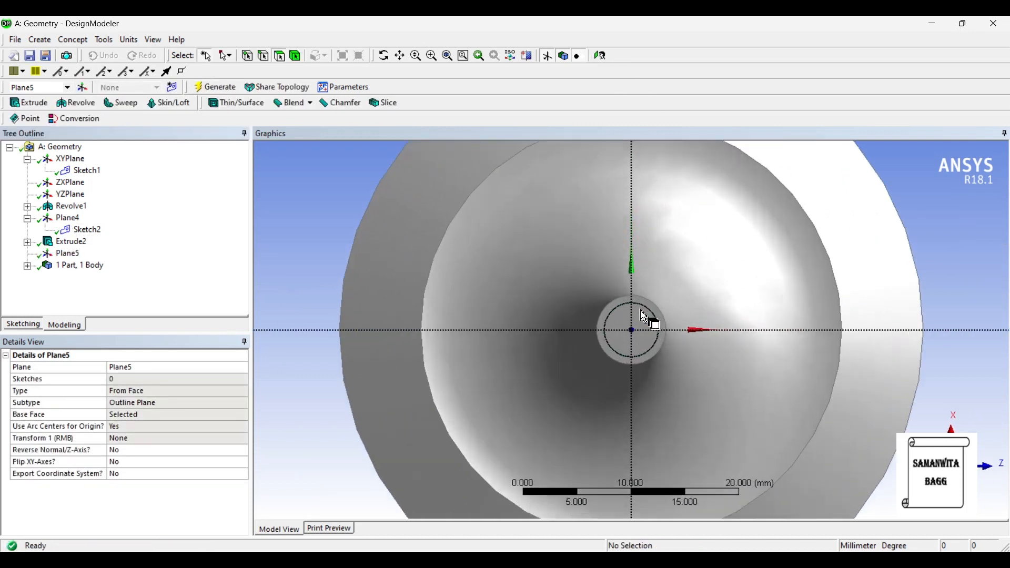
- Sketch a circle about 3.8 mm in diameter centred on the new plane's origin, inside the small end face
click(24, 322)
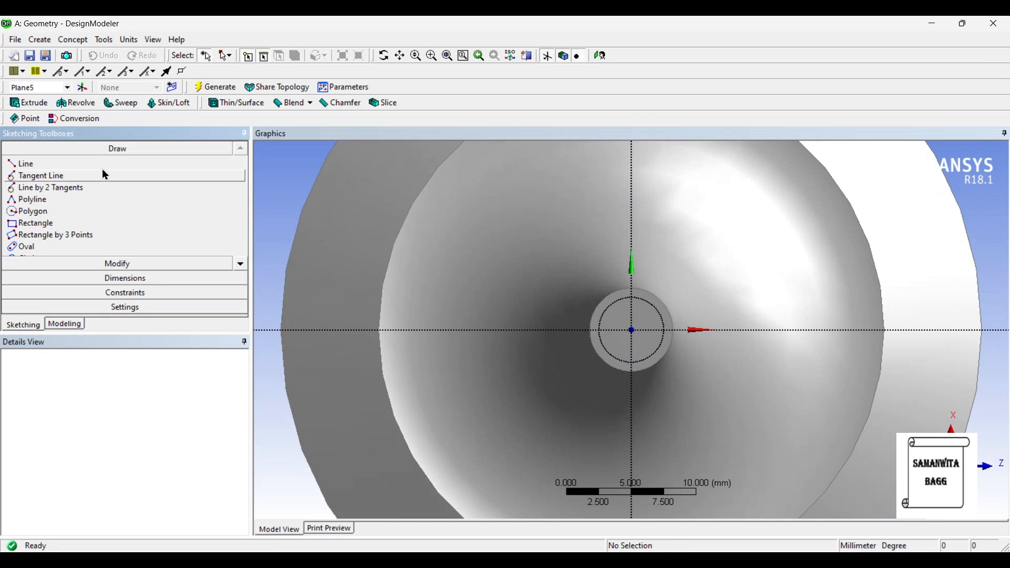
click(240, 266)
click(241, 265)
click(51, 236)
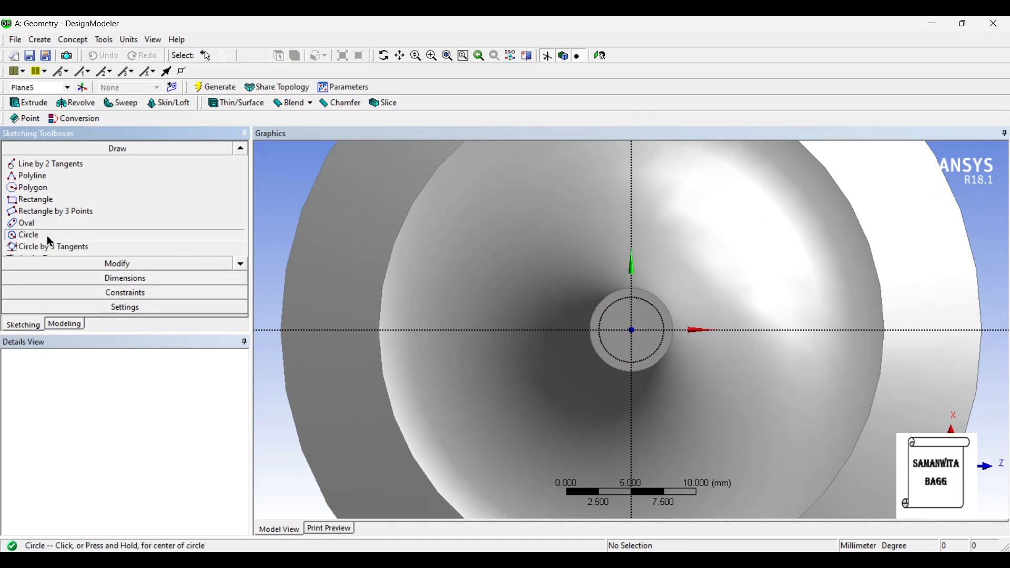
click(636, 330)
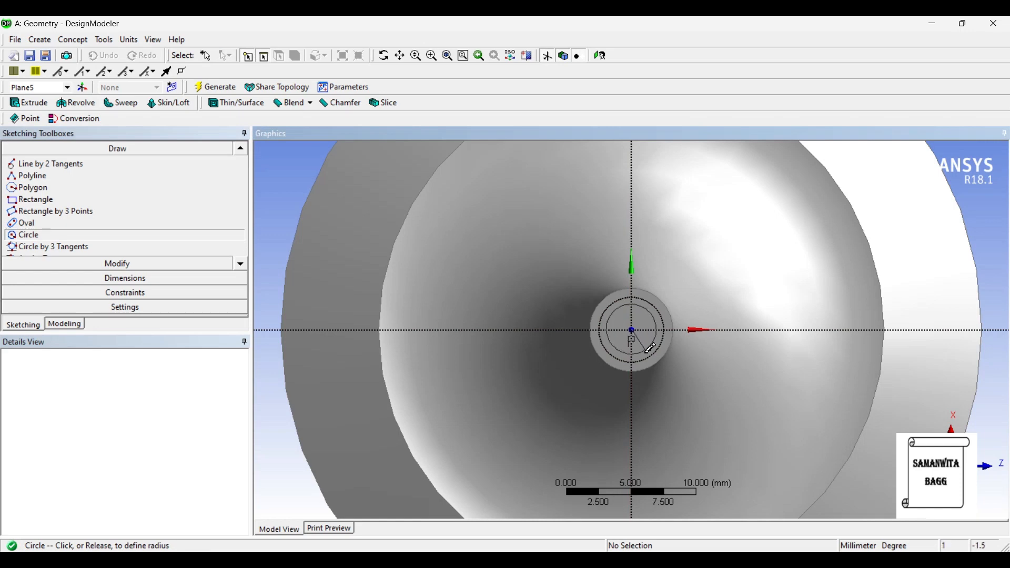
click(662, 321)
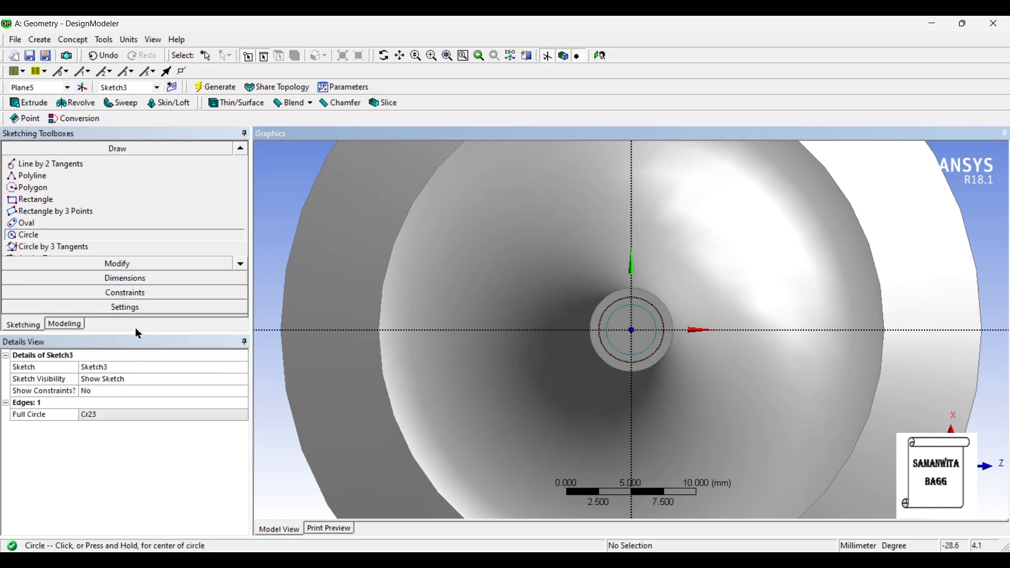
- Dimension the new circle's diameter and set it to 6.4 mm
click(143, 278)
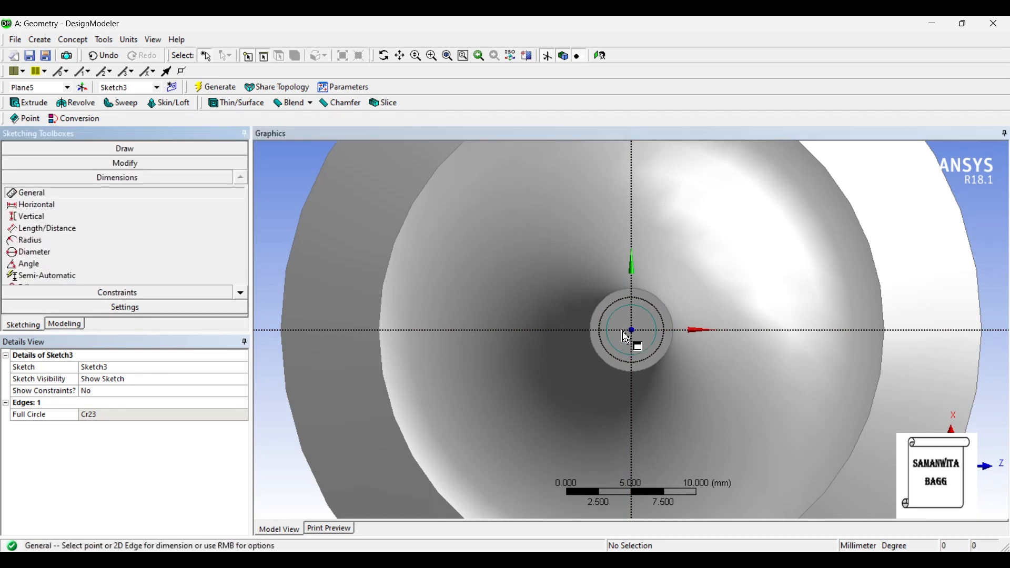
click(655, 317)
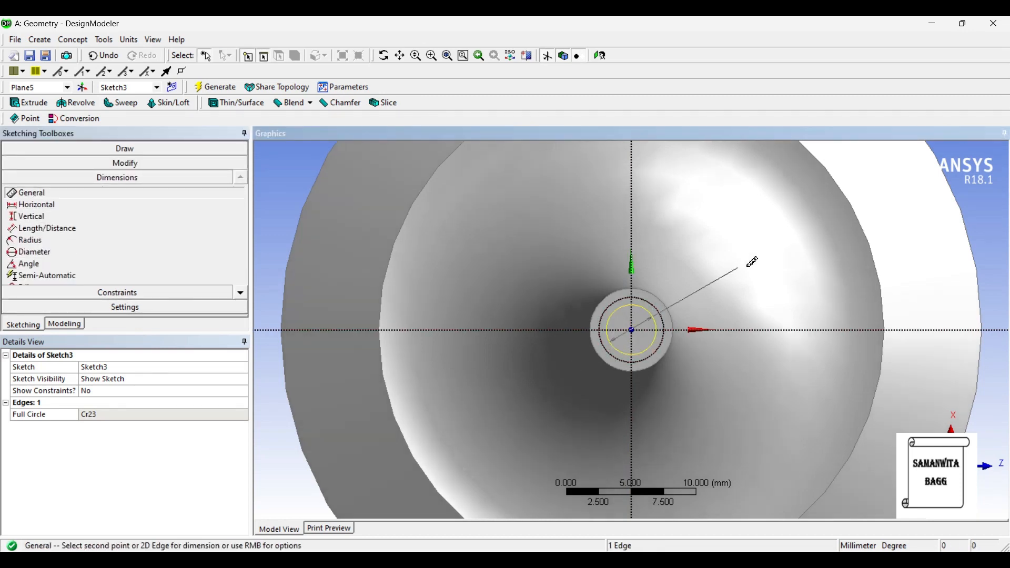
click(752, 262)
click(135, 416)
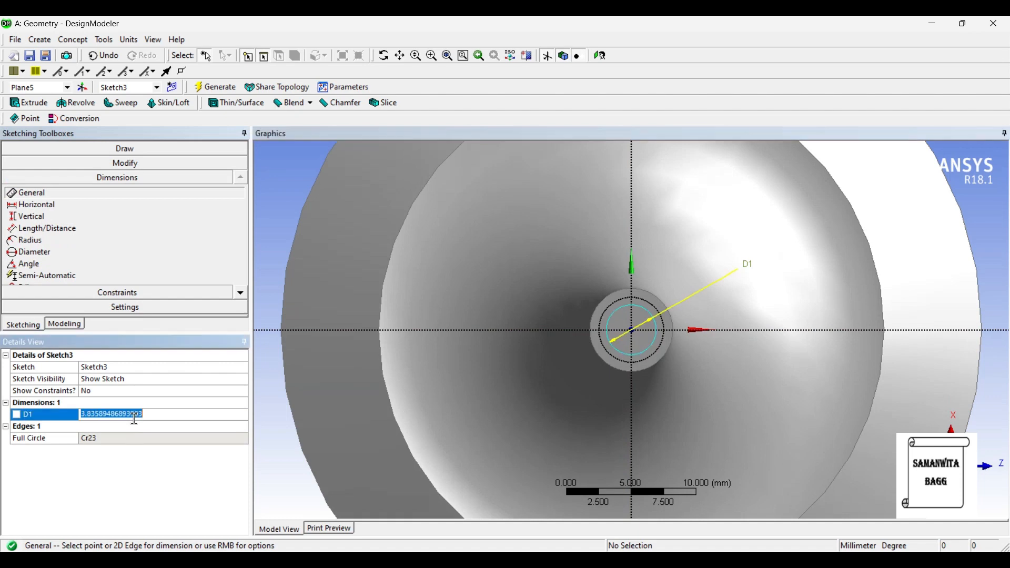
text(6.4)
key(Return)
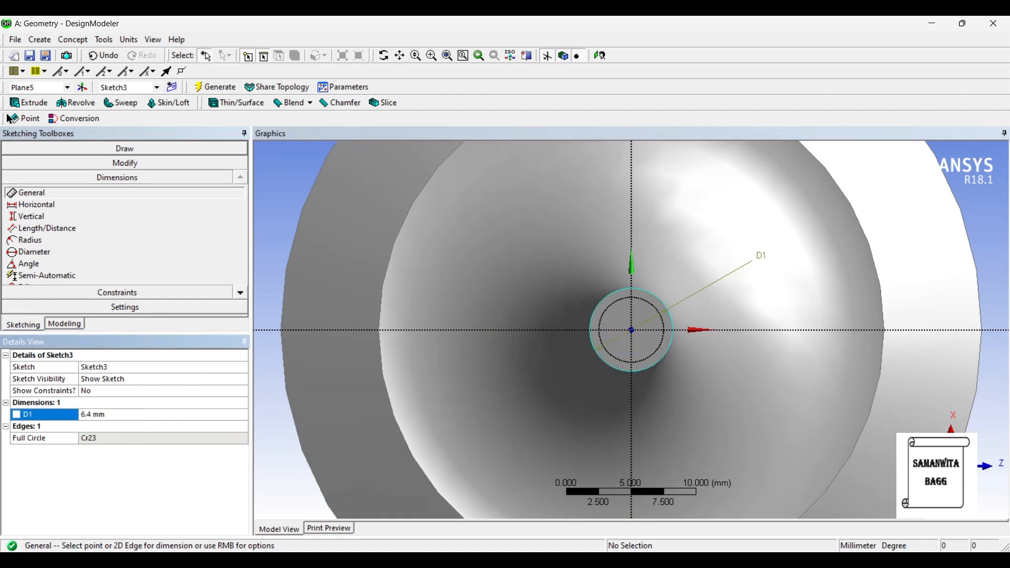
- Extrude the 6.4 mm circle from the stem end in the normal direction by 10 mm as added material and generate it
click(28, 103)
scroll(695, 303, down, 5)
middle_drag(661, 374, 714, 243)
scroll(700, 300, down, 5)
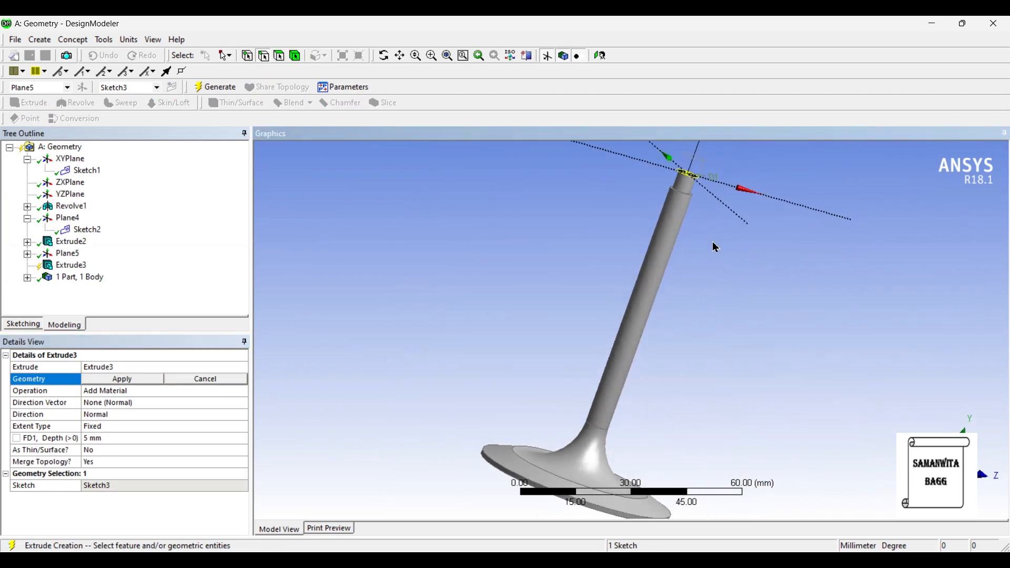
click(101, 380)
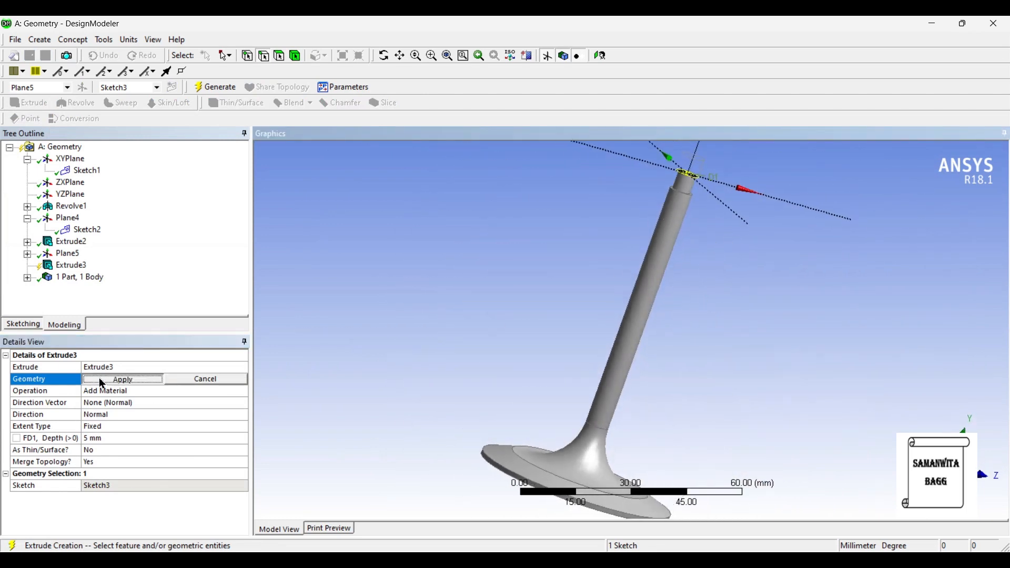
click(105, 438)
text(10)
key(Return)
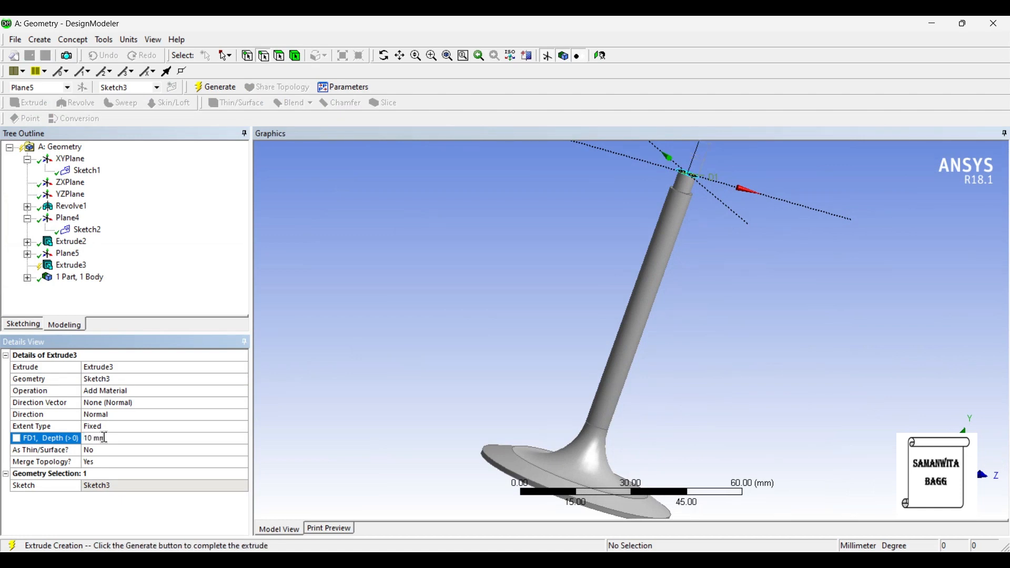
click(216, 87)
middle_drag(610, 291, 639, 253)
scroll(647, 279, down, 2)
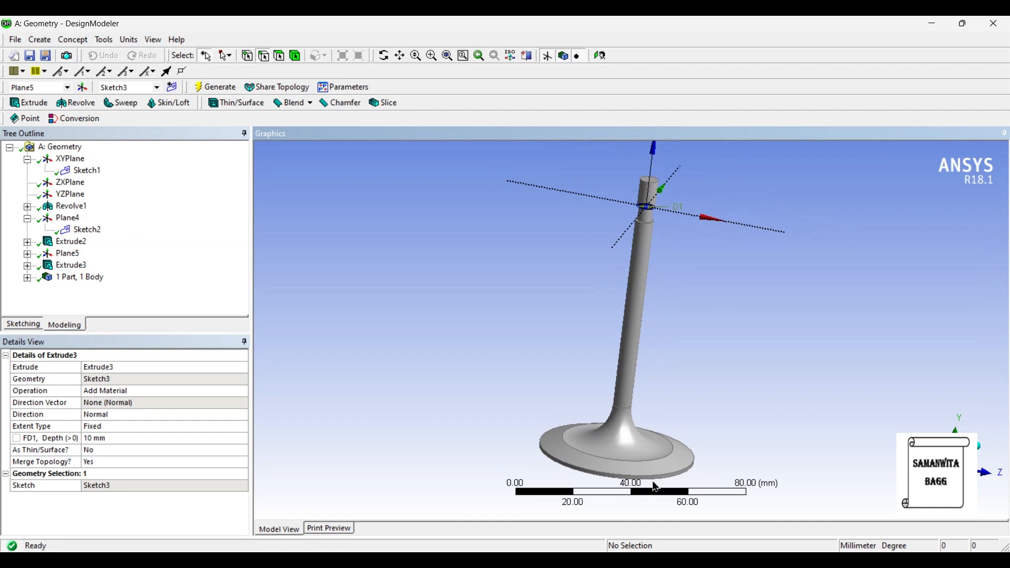
- Check the engine valve reference photo and chamfer the outer edge of the stem tip with 1.25 mm left and right lengths
click(673, 564)
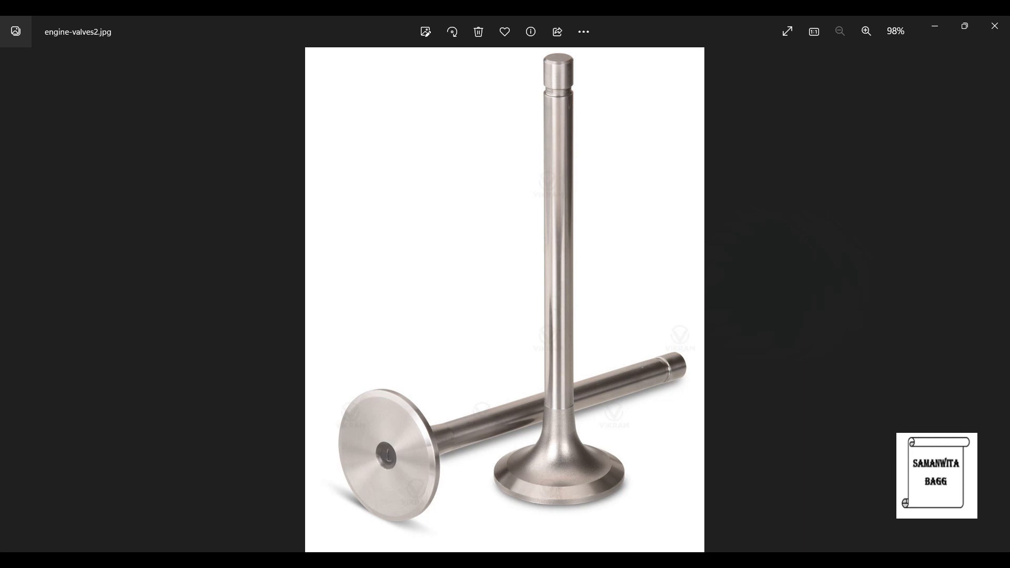
click(628, 551)
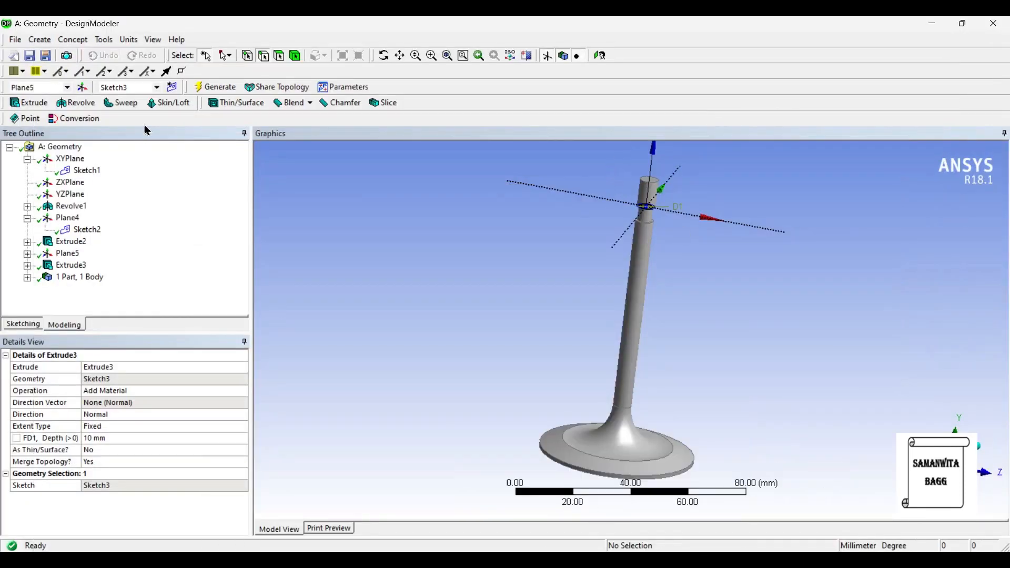
click(339, 103)
click(658, 181)
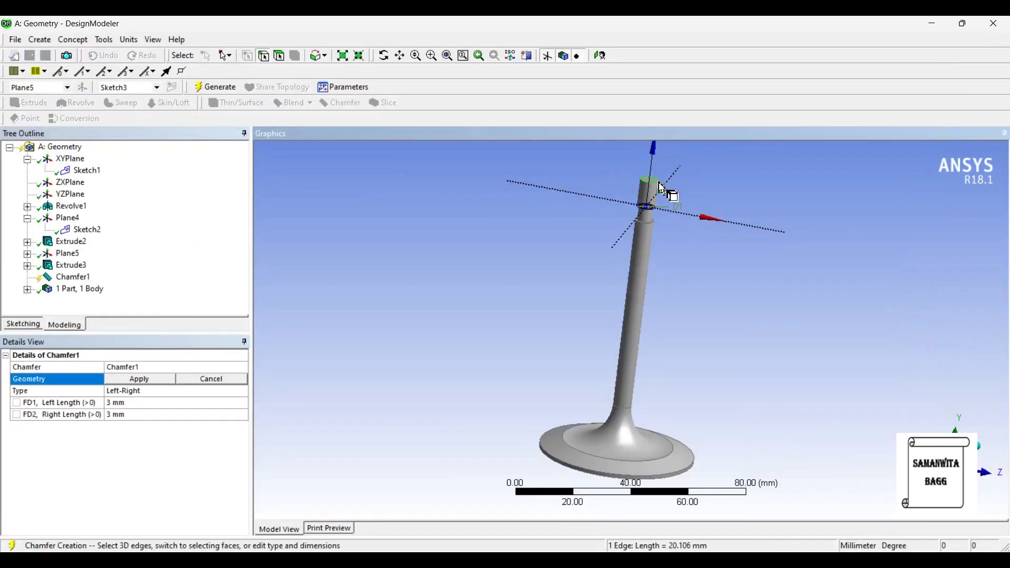
click(153, 379)
click(145, 403)
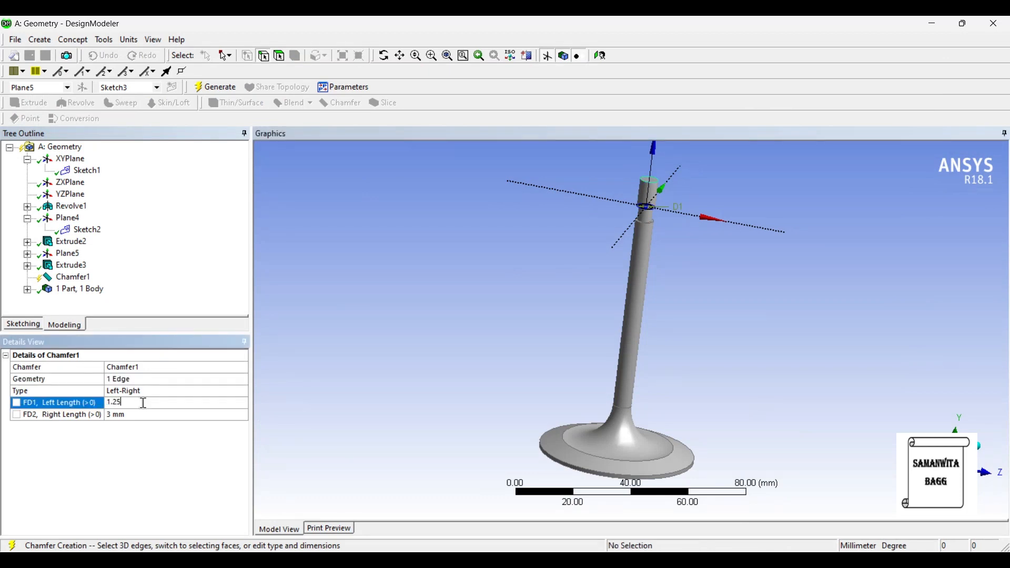
click(139, 416)
text(1.25)
key(Return)
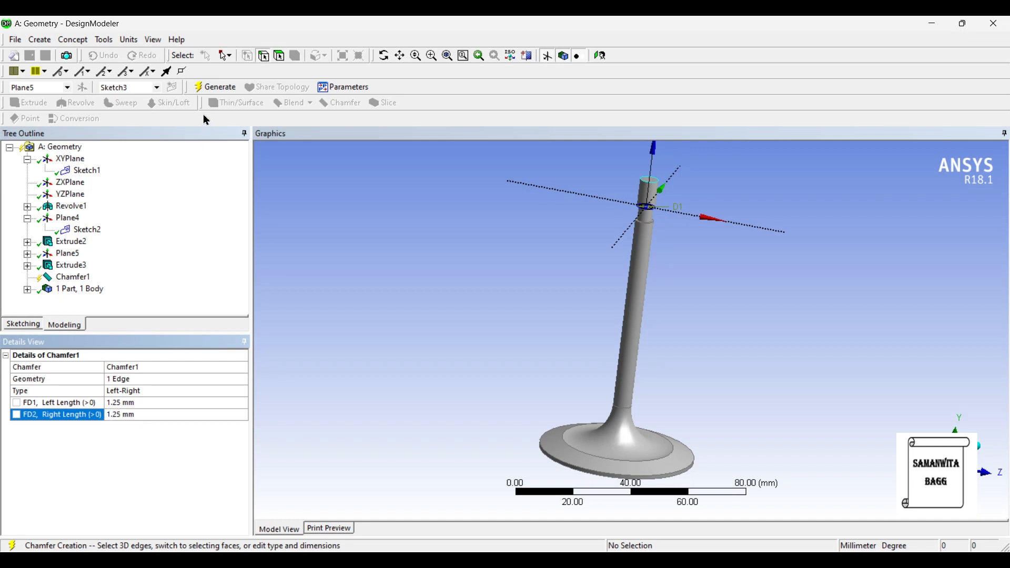
click(213, 88)
- Chamfer the circular edge of the valve head's flat underside with left and right lengths of 0.5 mm and generate it
mouse_move(699, 218)
middle_down()
mouse_move(682, 244)
mouse_move(691, 206)
middle_up()
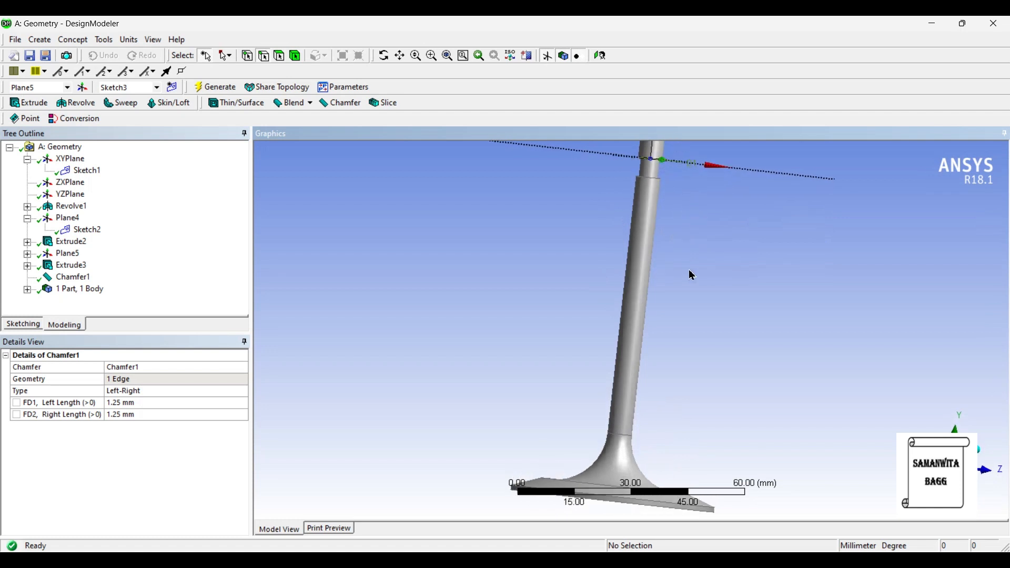
scroll(653, 308, down, 2)
mouse_move(653, 309)
middle_down()
mouse_move(667, 263)
mouse_move(652, 309)
middle_up()
scroll(653, 307, up, 2)
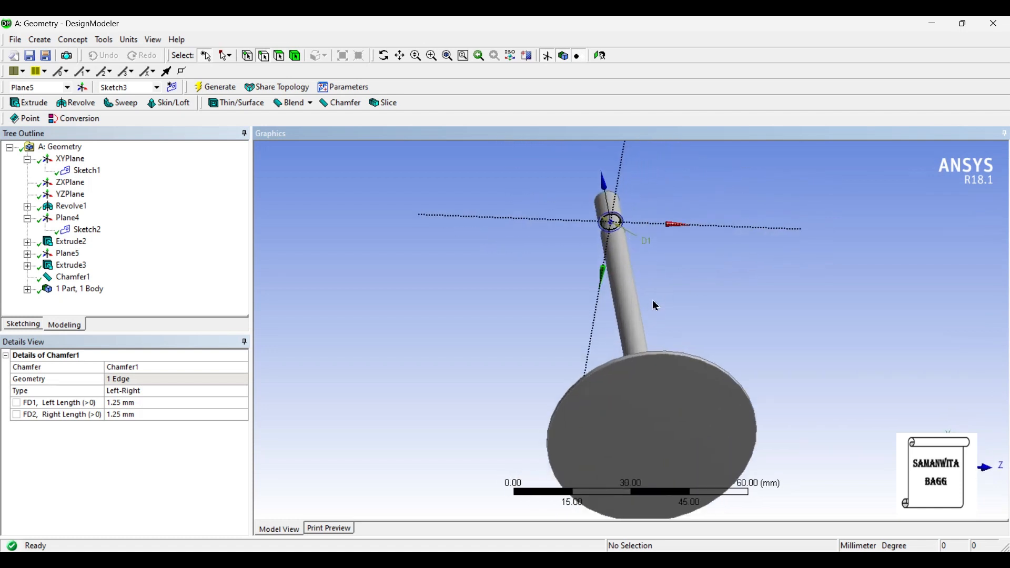
click(640, 366)
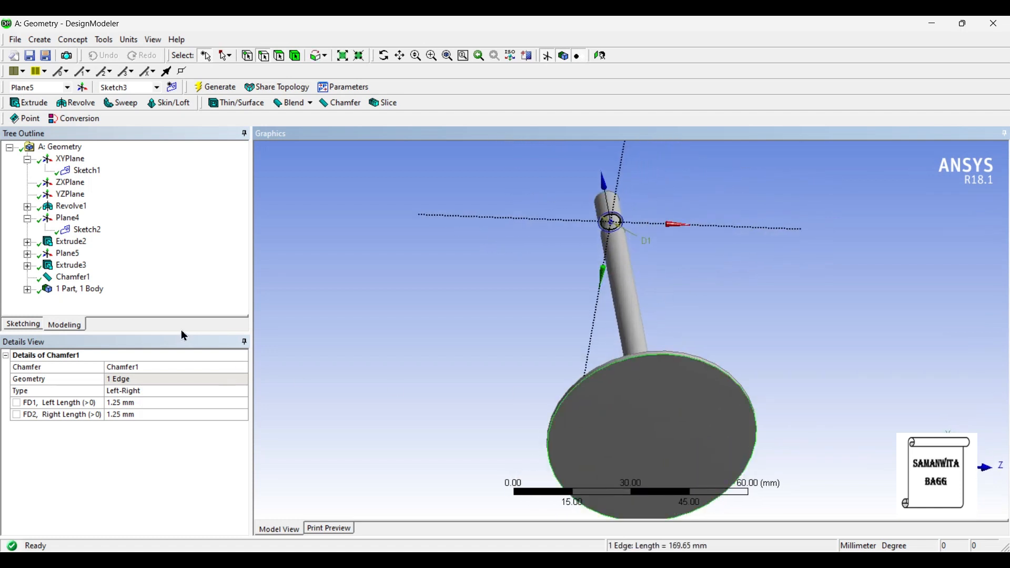
click(354, 104)
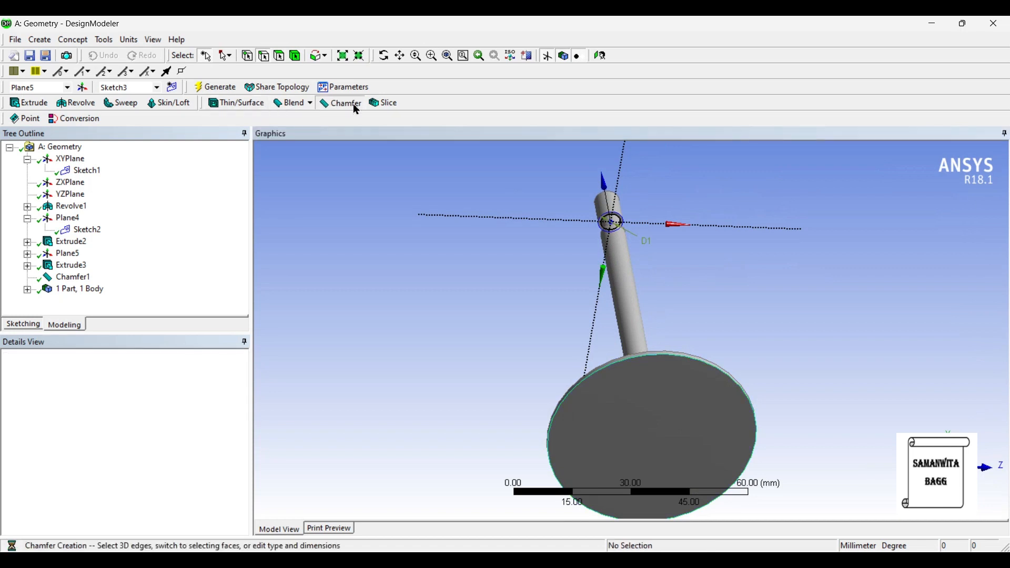
click(146, 383)
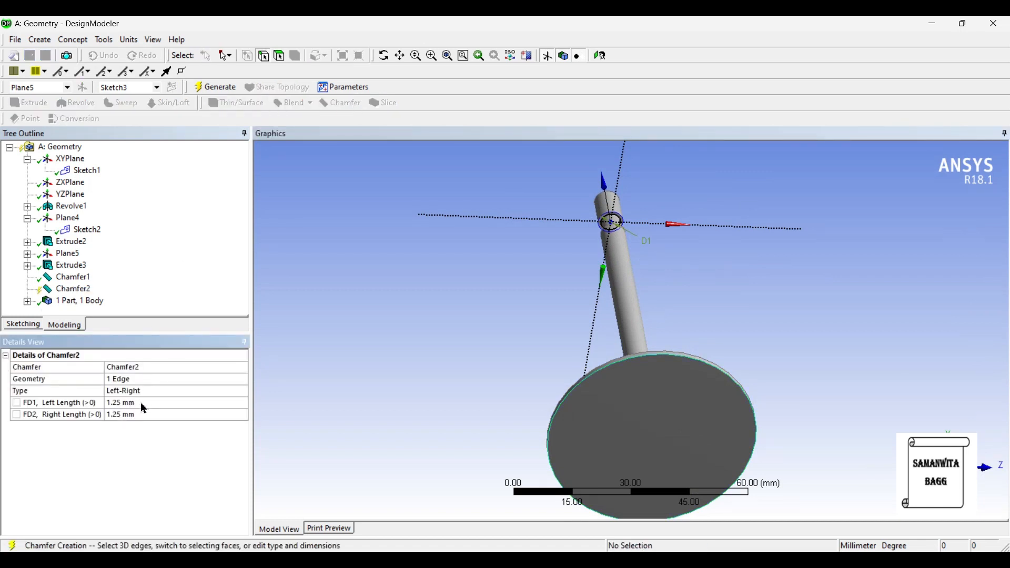
click(141, 402)
text(0.)
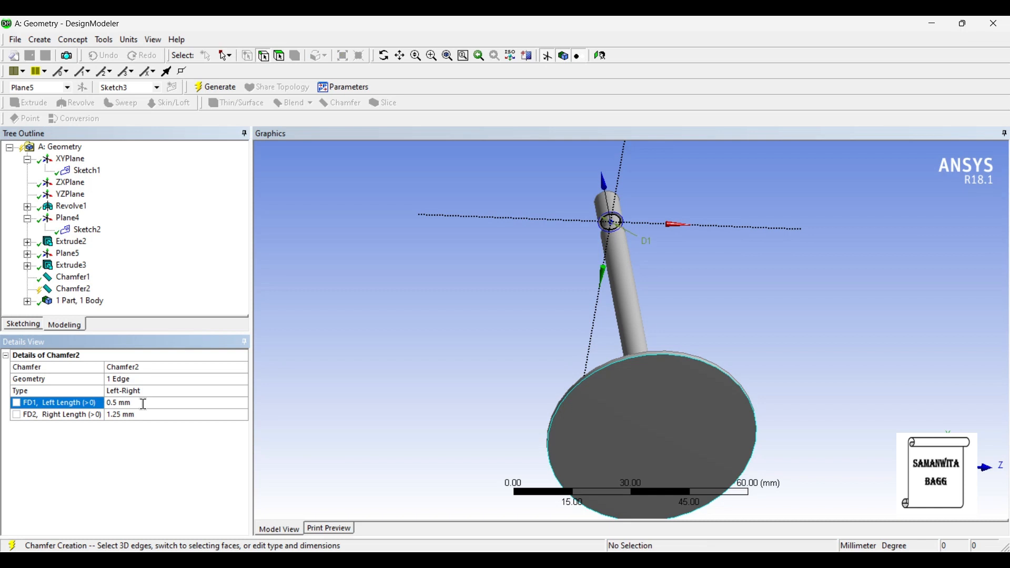
click(144, 415)
text(0.5)
key(Return)
click(226, 88)
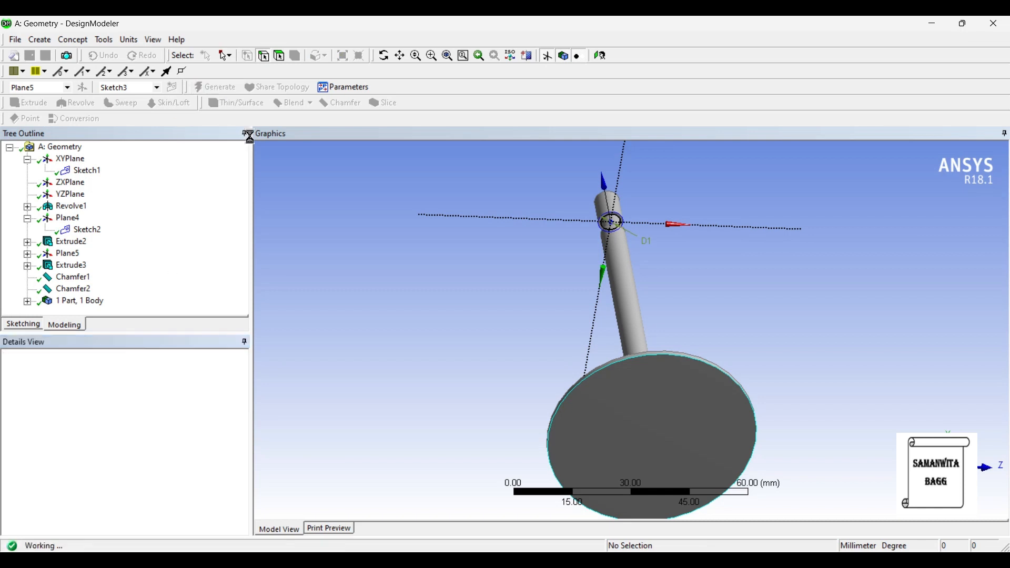
- Create a new plane on the valve head's flat bottom face, generate it and face it squarely
middle_drag(830, 315, 573, 329)
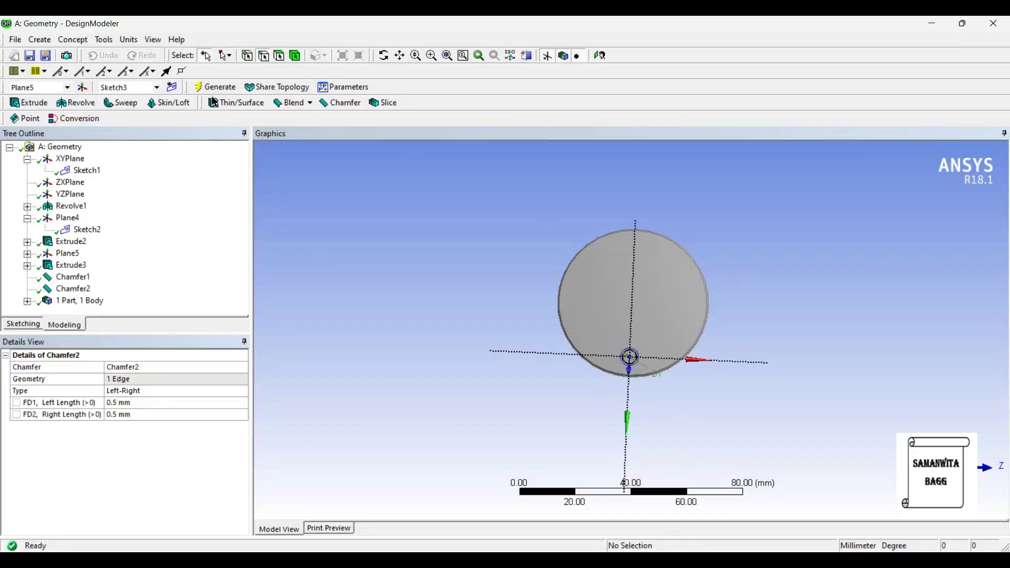
click(606, 289)
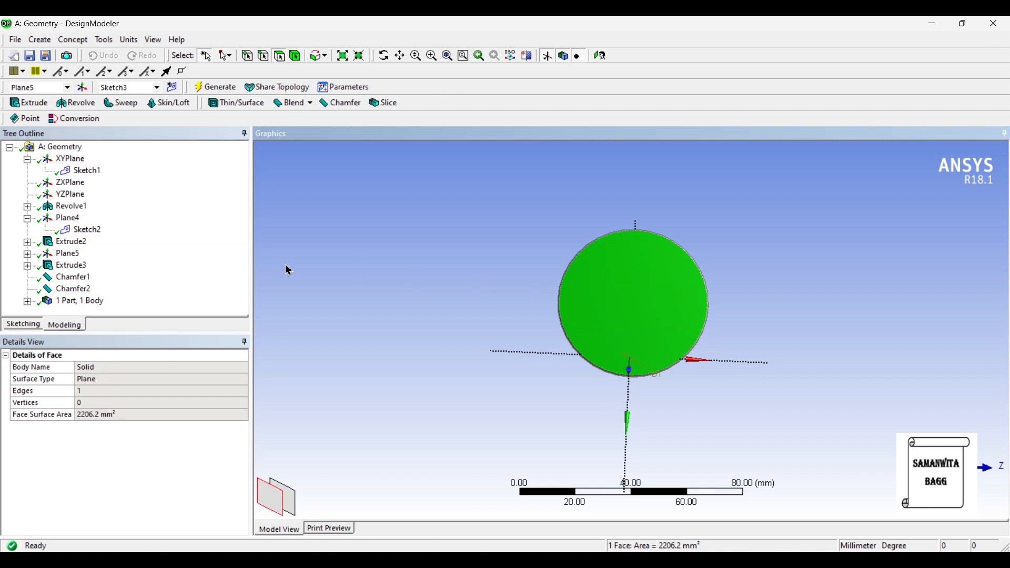
click(82, 87)
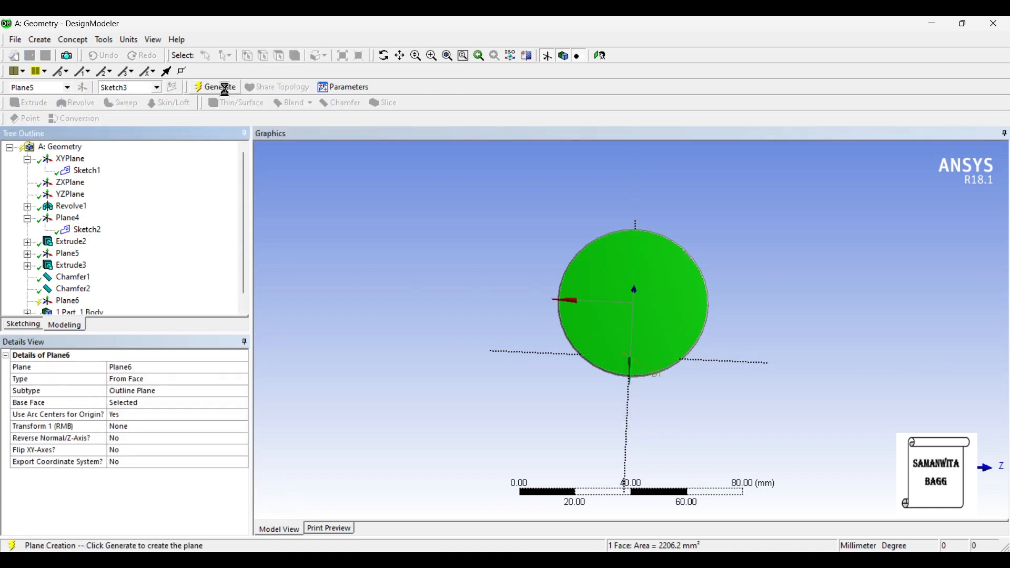
click(224, 89)
click(600, 56)
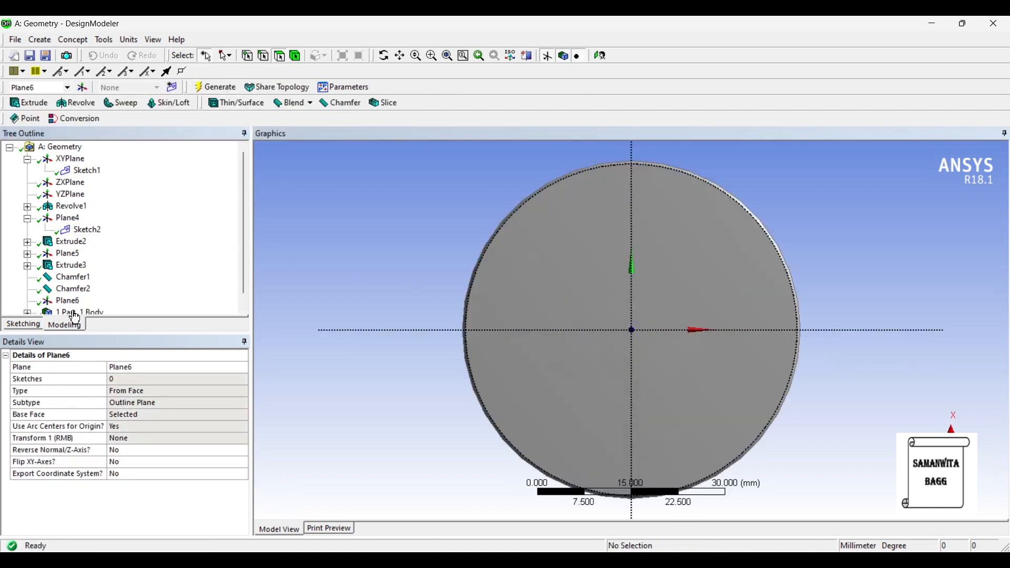
- Sketch a circle about 12 mm in diameter centred on the plane's origin on the valve head's bottom face
click(26, 324)
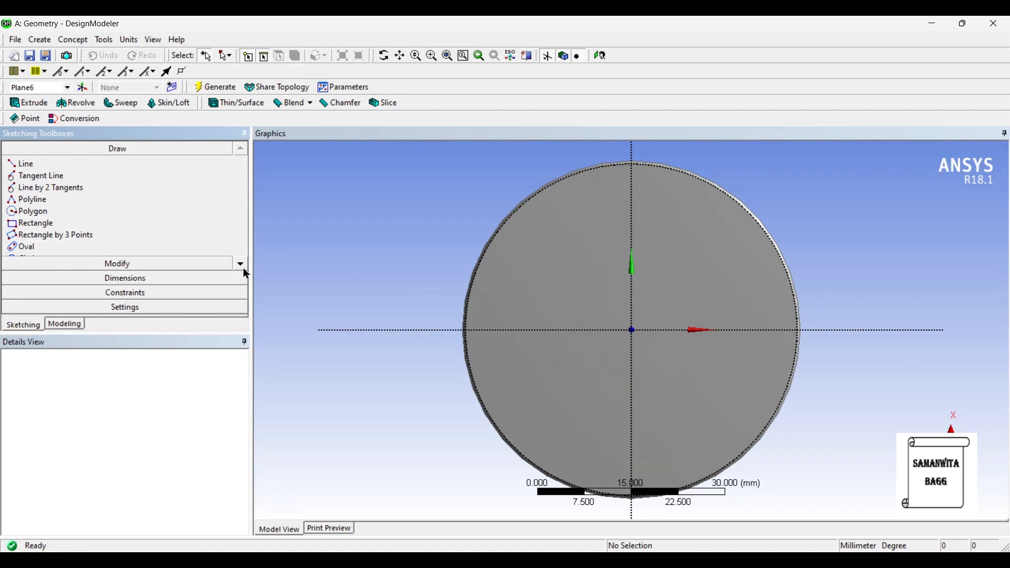
click(242, 266)
click(242, 267)
click(62, 235)
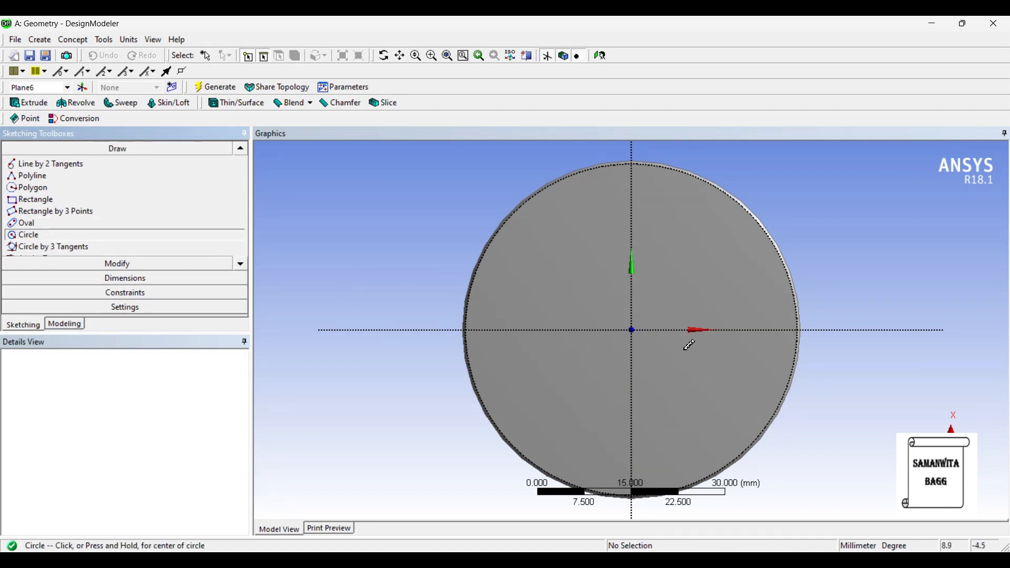
click(634, 331)
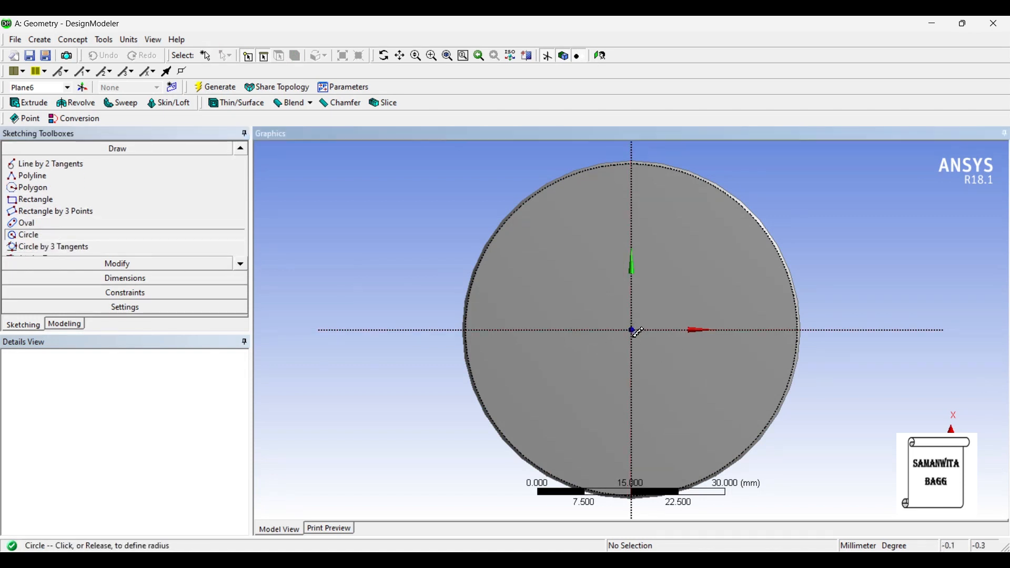
click(660, 358)
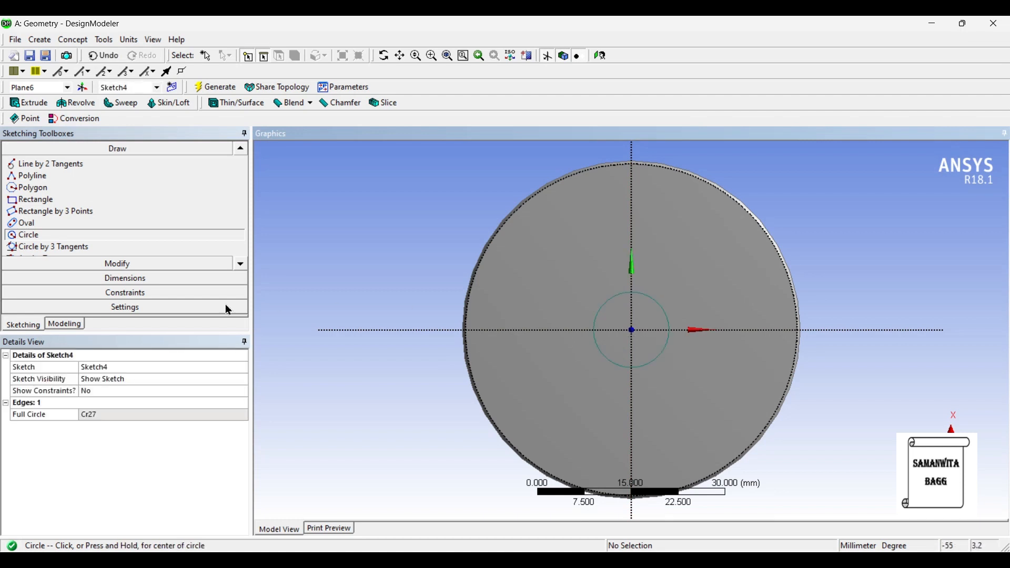
- Dimension the diameter of the circle at the centre of the valve head's bottom face and set it to 6.4 mm
click(139, 276)
click(656, 299)
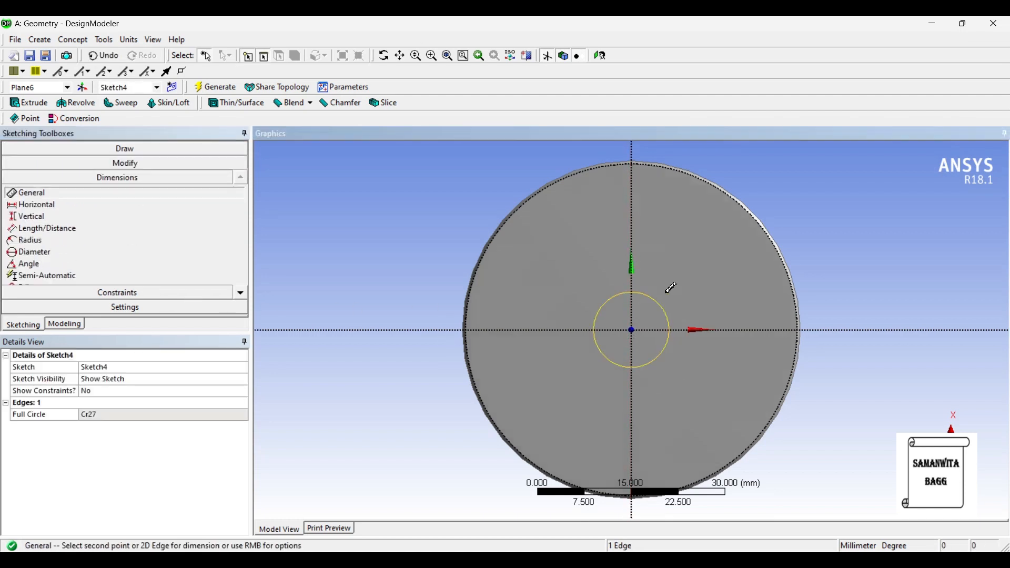
click(668, 287)
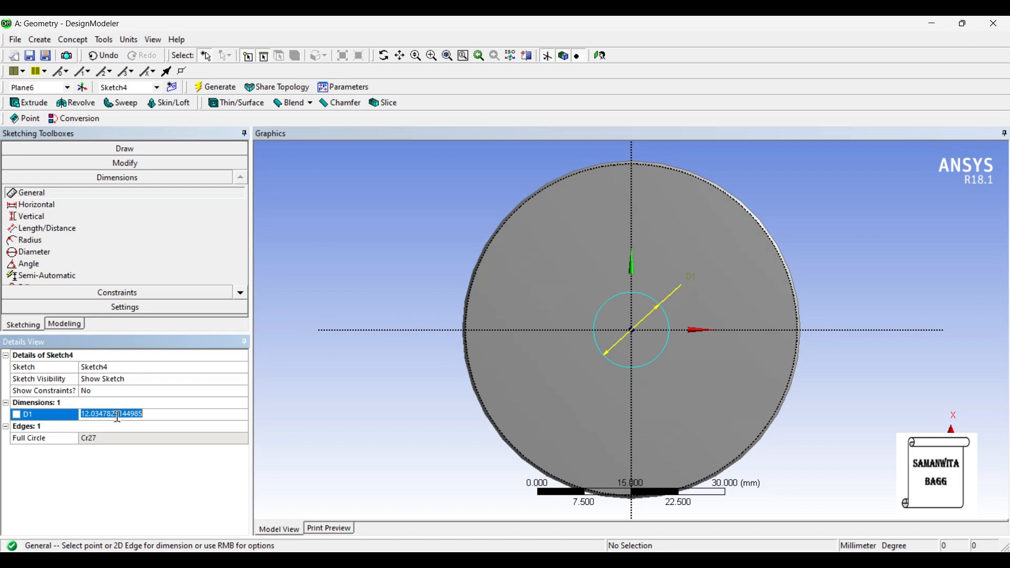
text(6.4)
key(Return)
- Extrude the circle sketch as a Cut Material operation, Reversed into the valve head with a fixed depth of 15 mm, and generate it
click(29, 103)
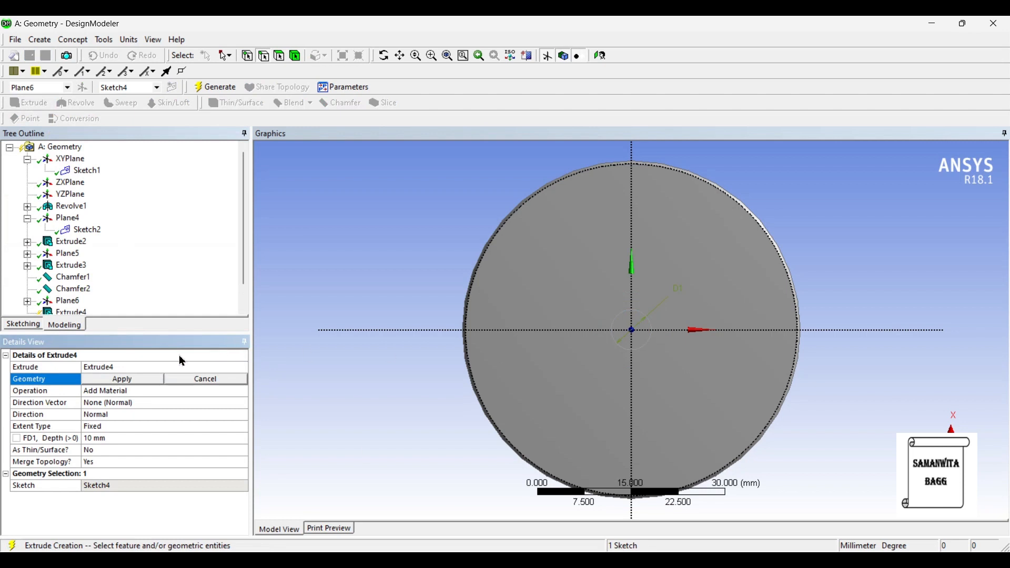
middle_drag(758, 381, 710, 361)
click(125, 375)
click(215, 392)
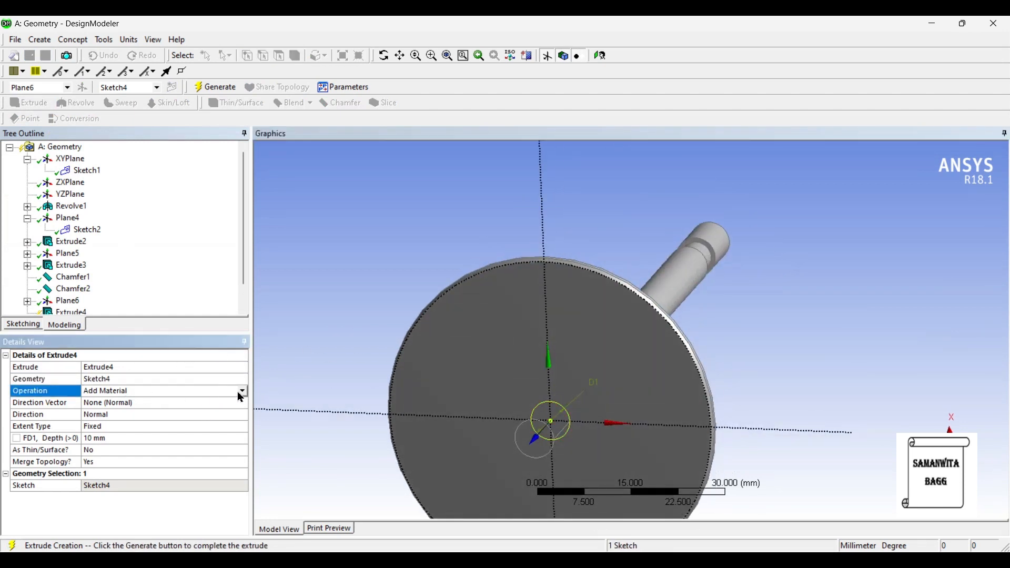
click(241, 392)
click(138, 415)
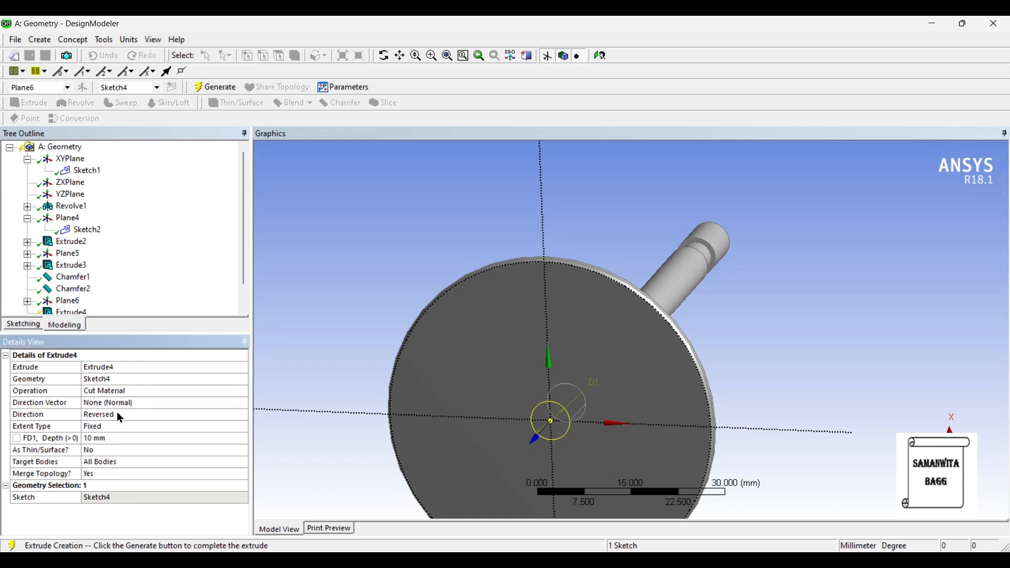
click(114, 431)
click(119, 439)
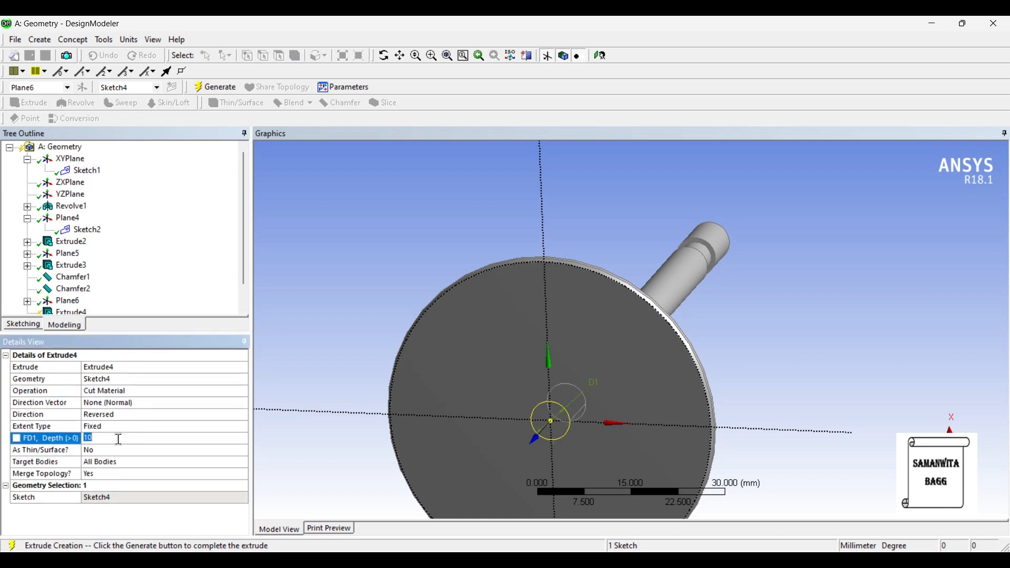
text(15)
key(Return)
click(216, 86)
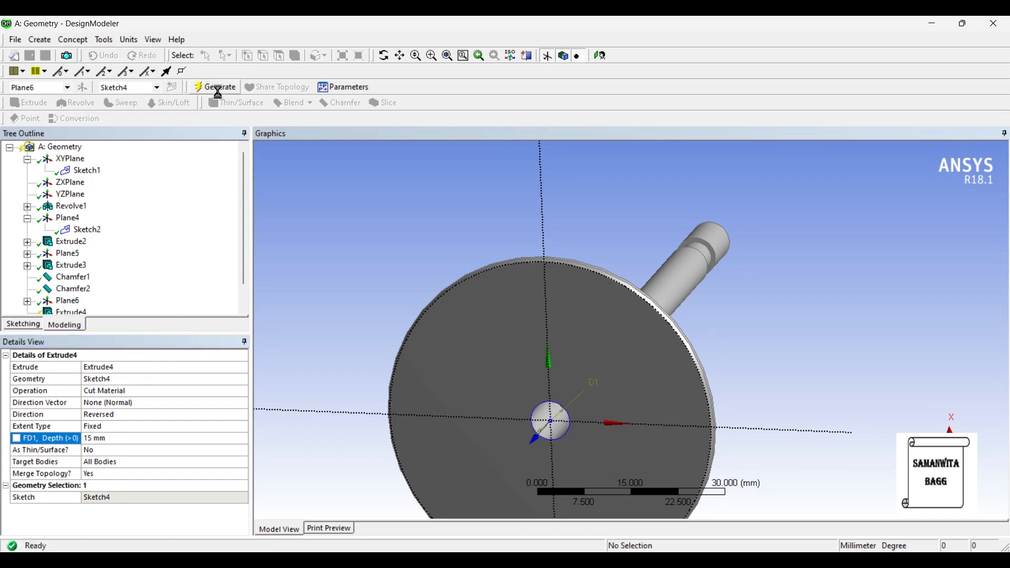
- Chamfer the circular rim of the central hole in the valve head with left and right lengths of 1 mm and generate it
scroll(544, 347, down, 2)
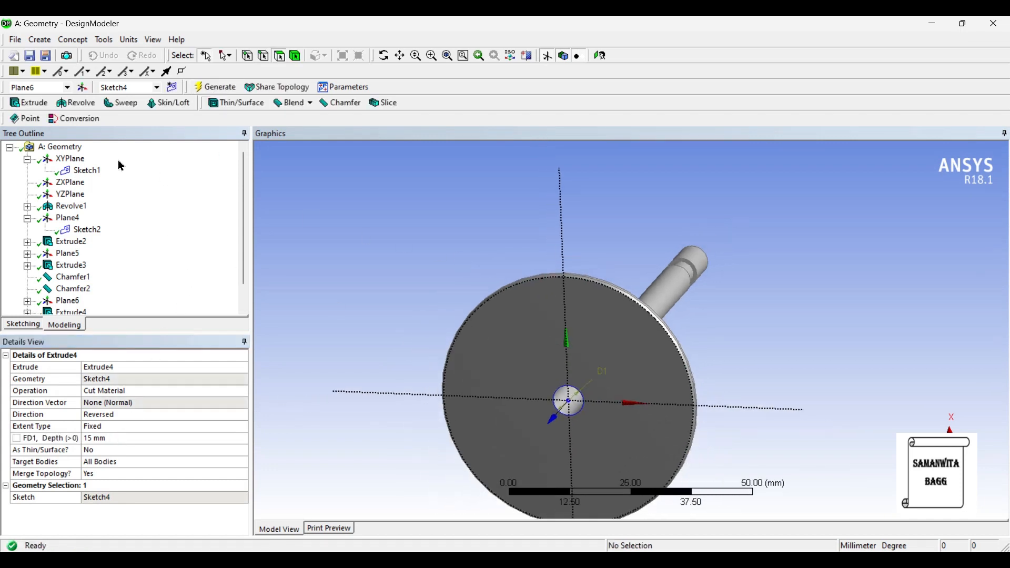
click(339, 102)
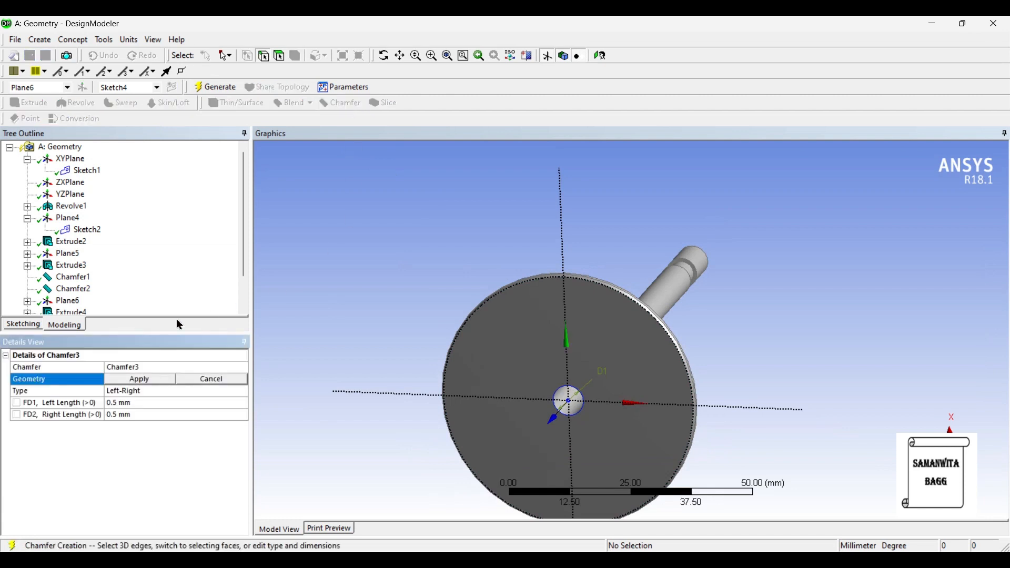
click(560, 405)
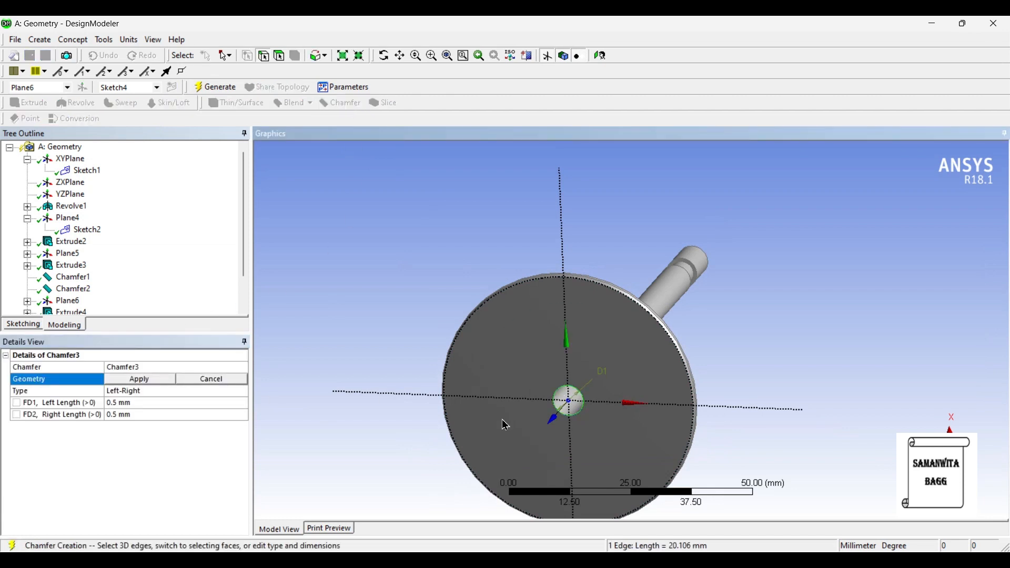
click(158, 380)
click(153, 404)
text(1)
key(Return)
click(157, 418)
text(1)
key(Return)
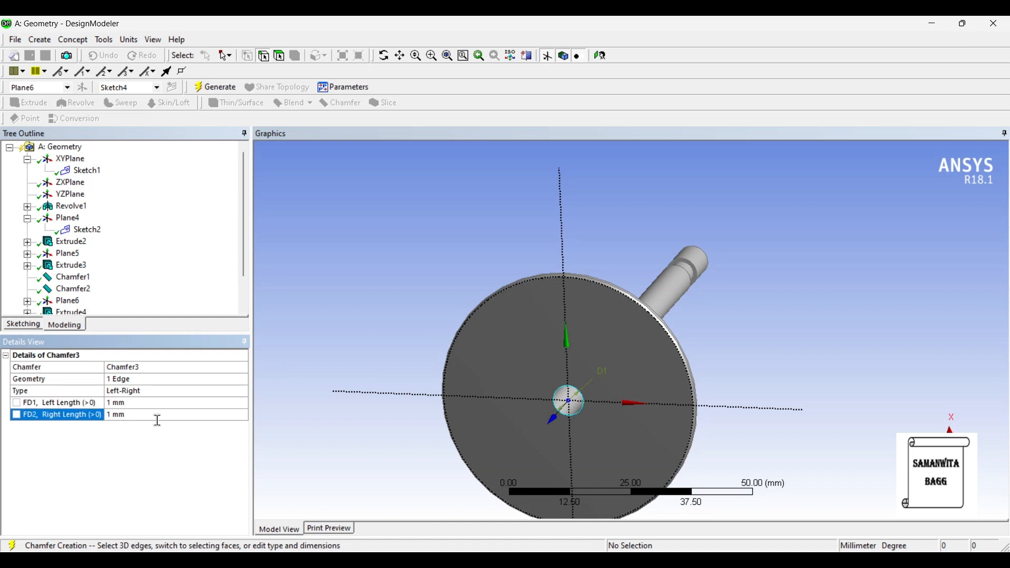
click(214, 93)
- Examine the chamfered hole and the whole valve from several sides, comparing the model with the engine valve reference photo
scroll(650, 328, up, 3)
middle_drag(650, 329, 585, 363)
scroll(585, 363, down, 4)
middle_drag(629, 396, 463, 412)
scroll(704, 379, down, 3)
middle_drag(727, 328, 710, 445)
key(alt+Tab)
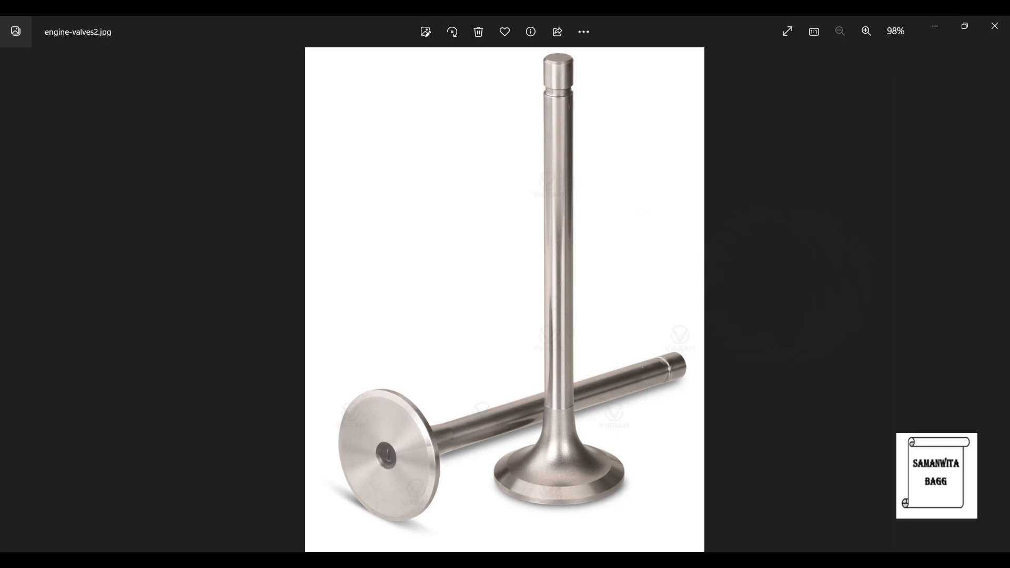
key(alt+Tab)
middle_drag(683, 368, 604, 358)
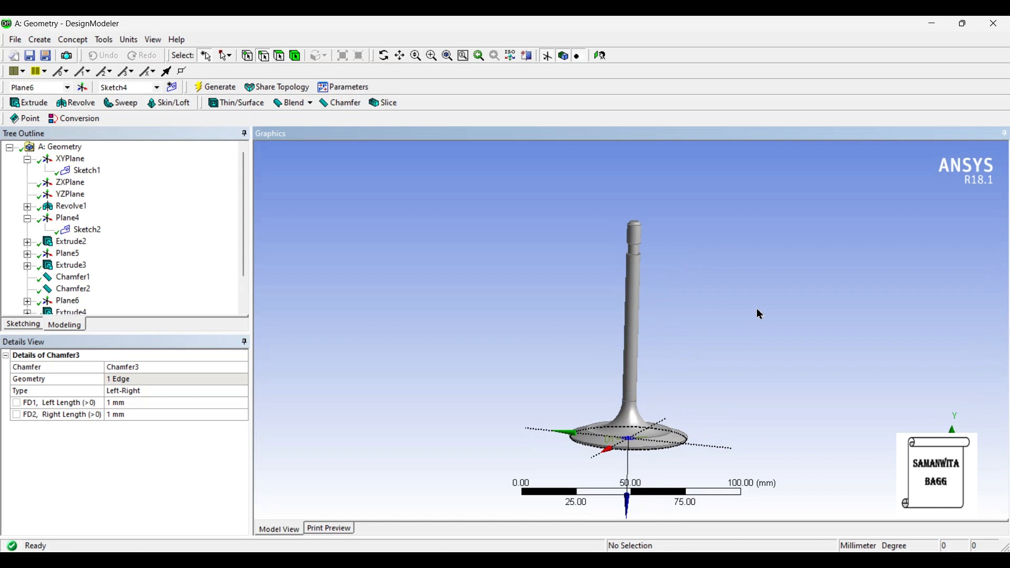